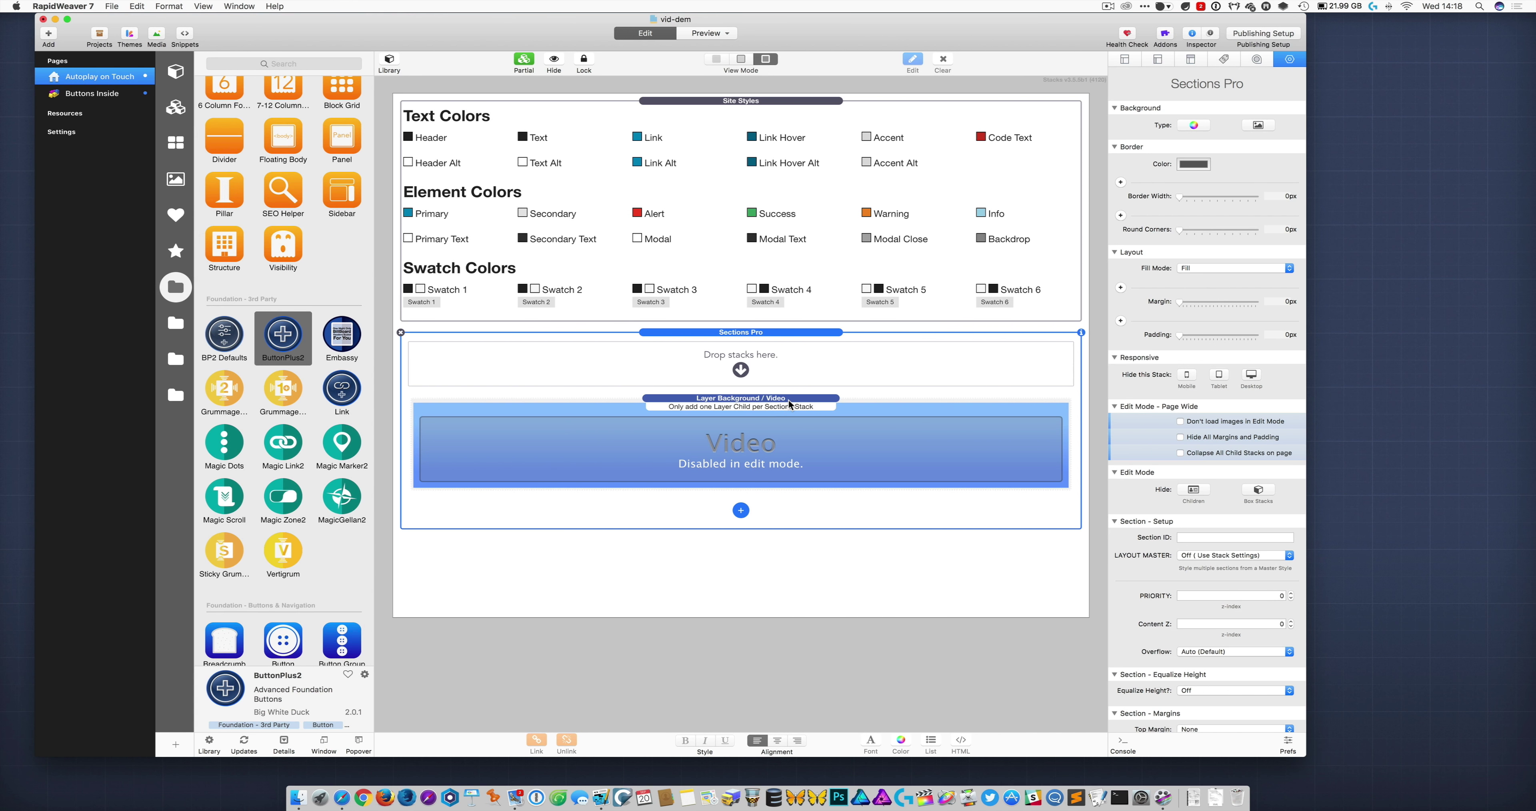
Select the Layer Background / Video stack inside Sections Pro to show its Inspector settings
{"action": "left_click", "coordinate": [790, 404]}
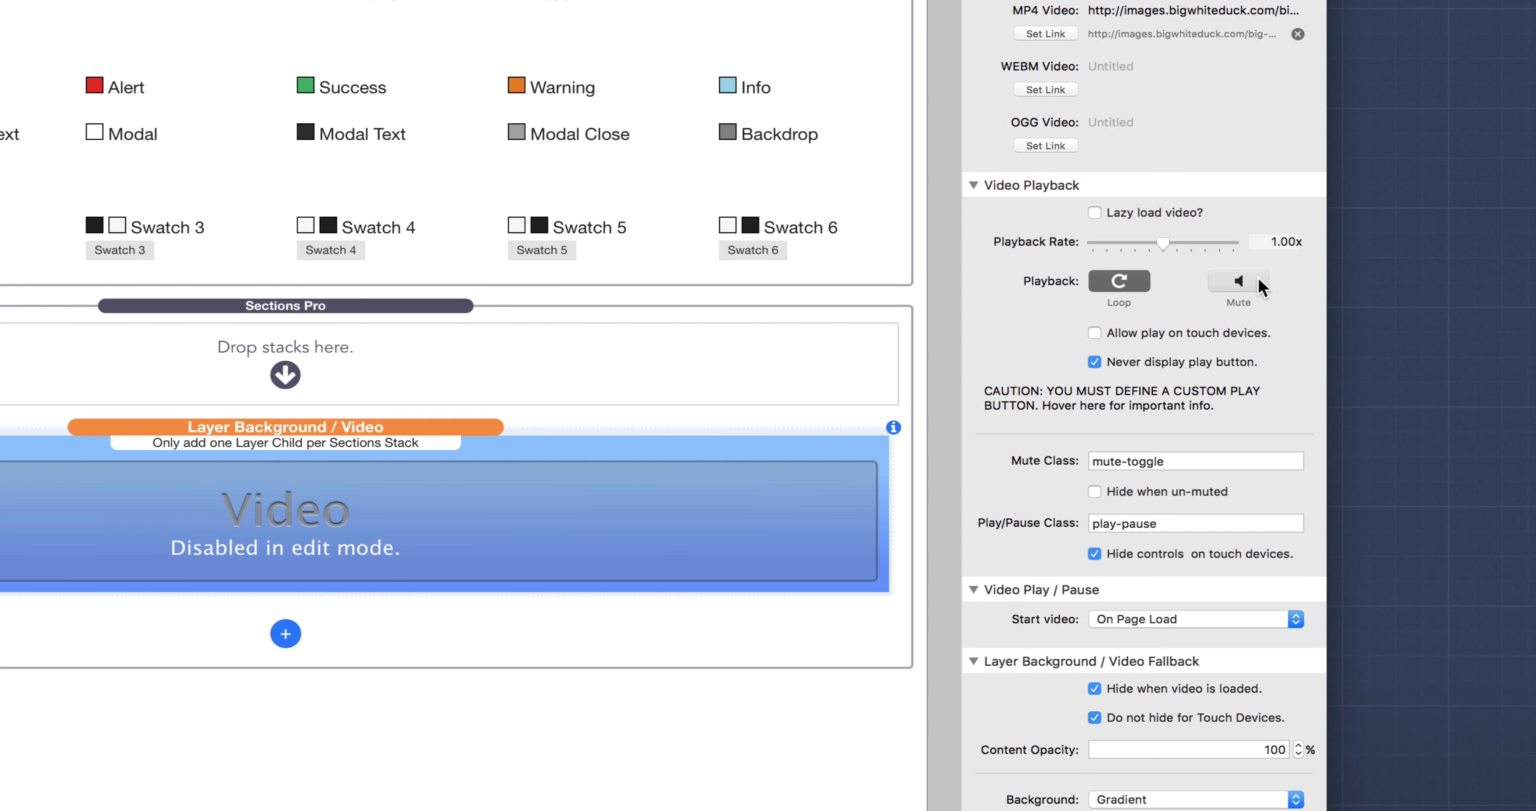
Tick then untick 'Allow play on touch devices', and untick 'Never display play button'
{"action": "scroll", "coordinate": [1272, 332], "scroll_direction": "down", "scroll_amount": 1}
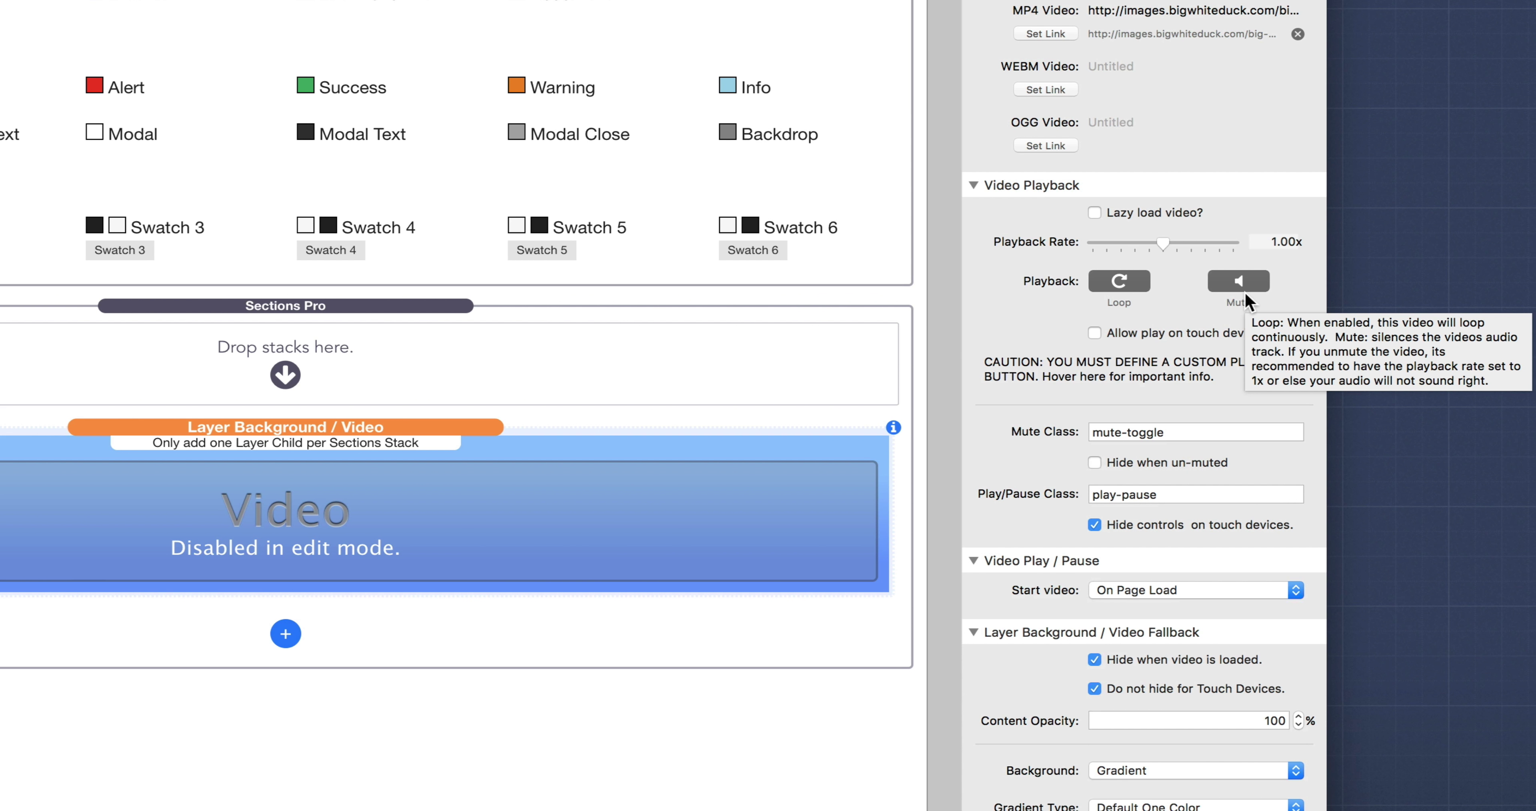
{"action": "left_click", "coordinate": [1180, 334]}
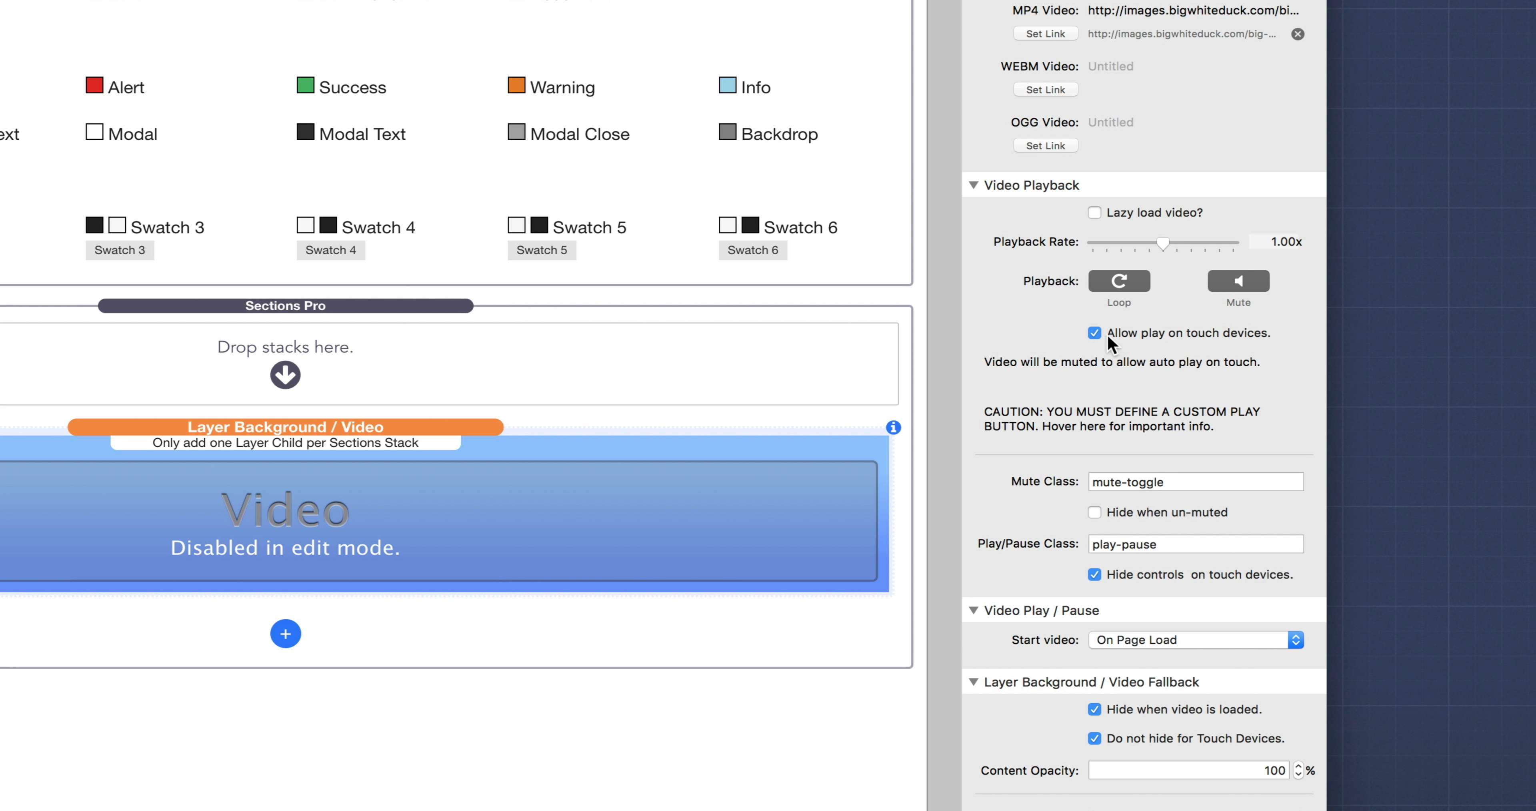
{"action": "mouse_move", "coordinate": [1162, 334]}
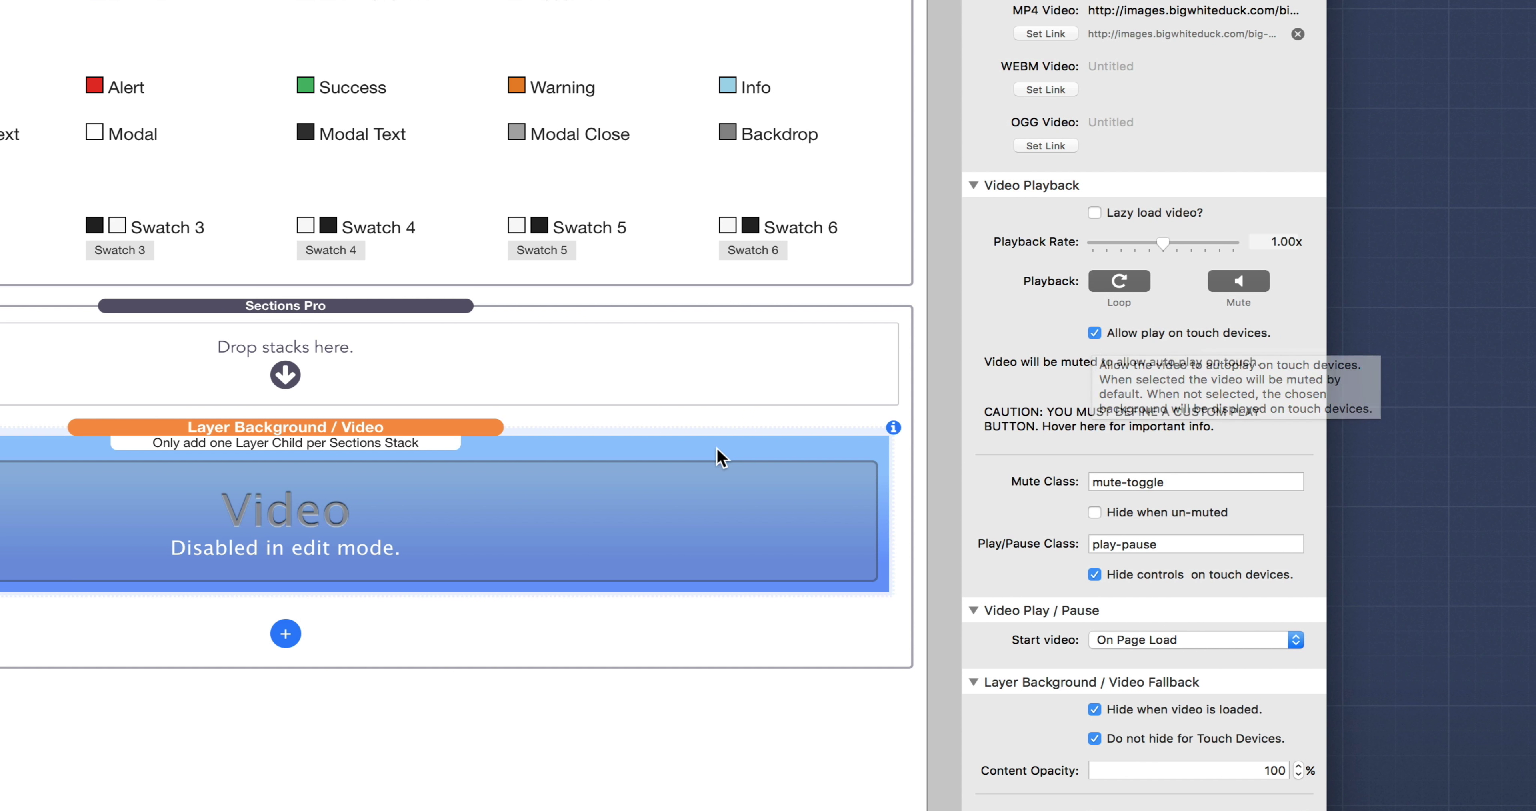
{"action": "left_click", "coordinate": [1095, 332]}
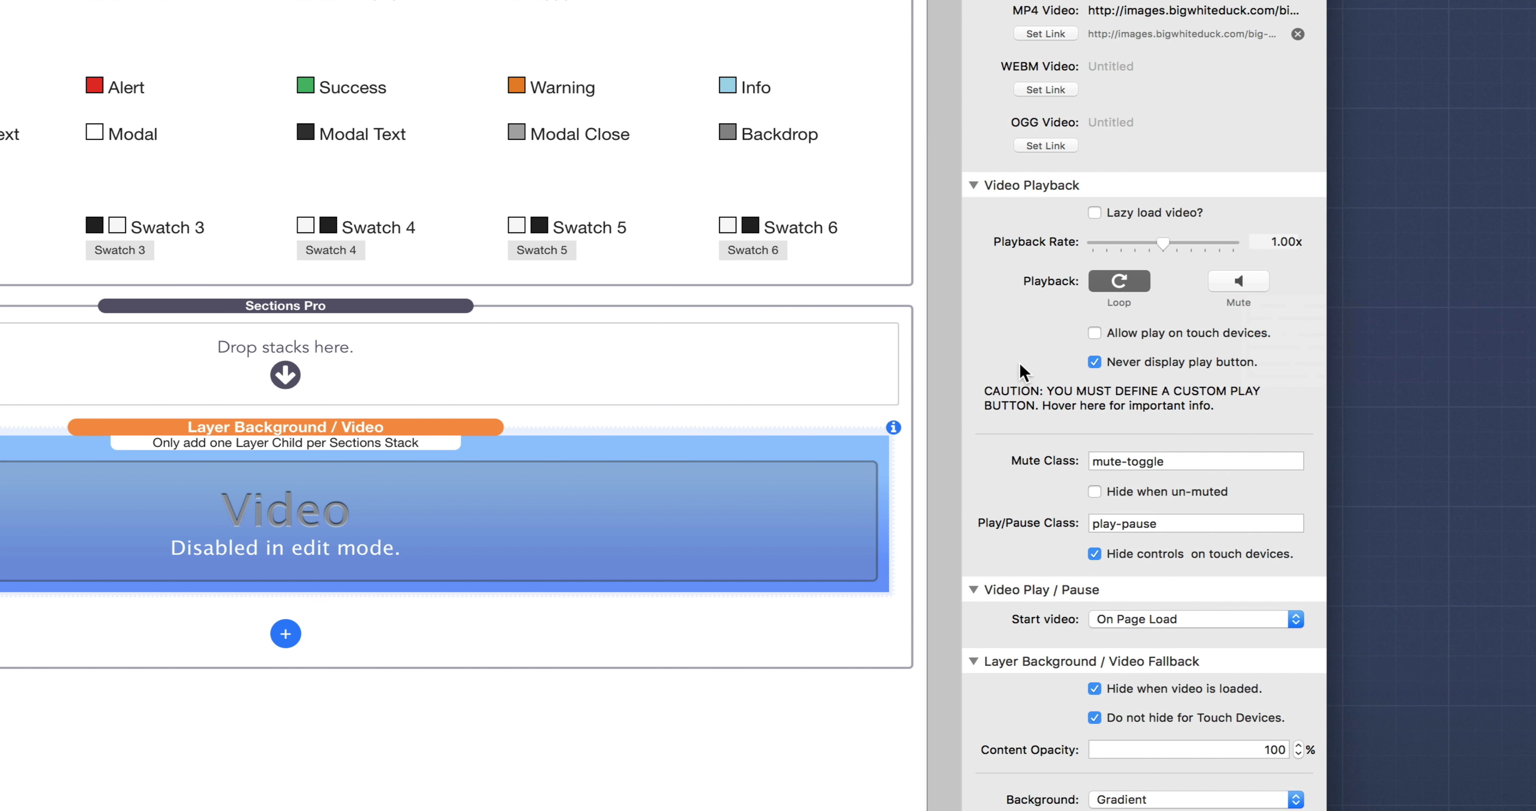
{"action": "left_click", "coordinate": [1111, 362]}
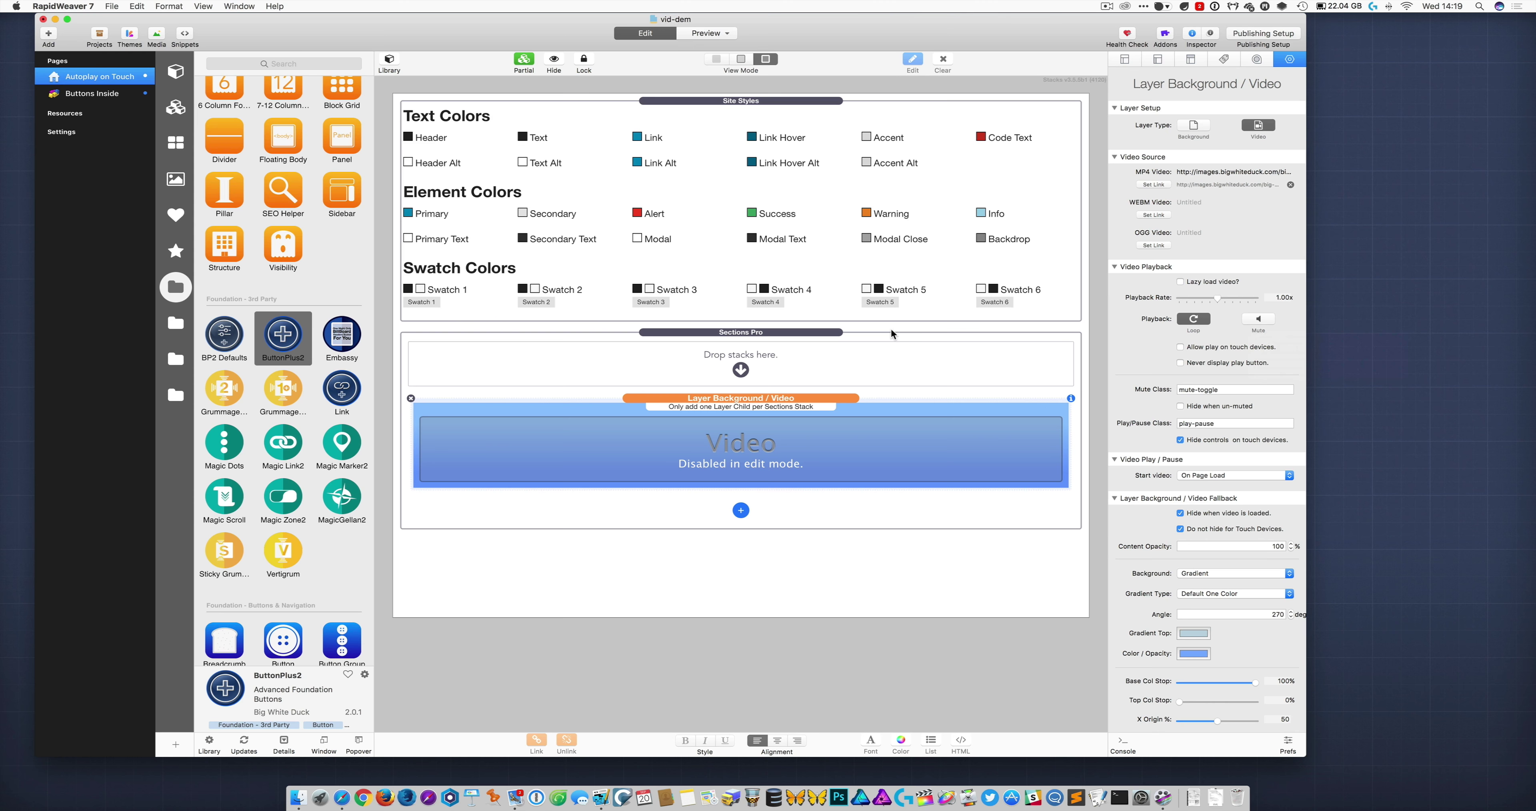
{"action": "key", "text": "super+alt+p"}
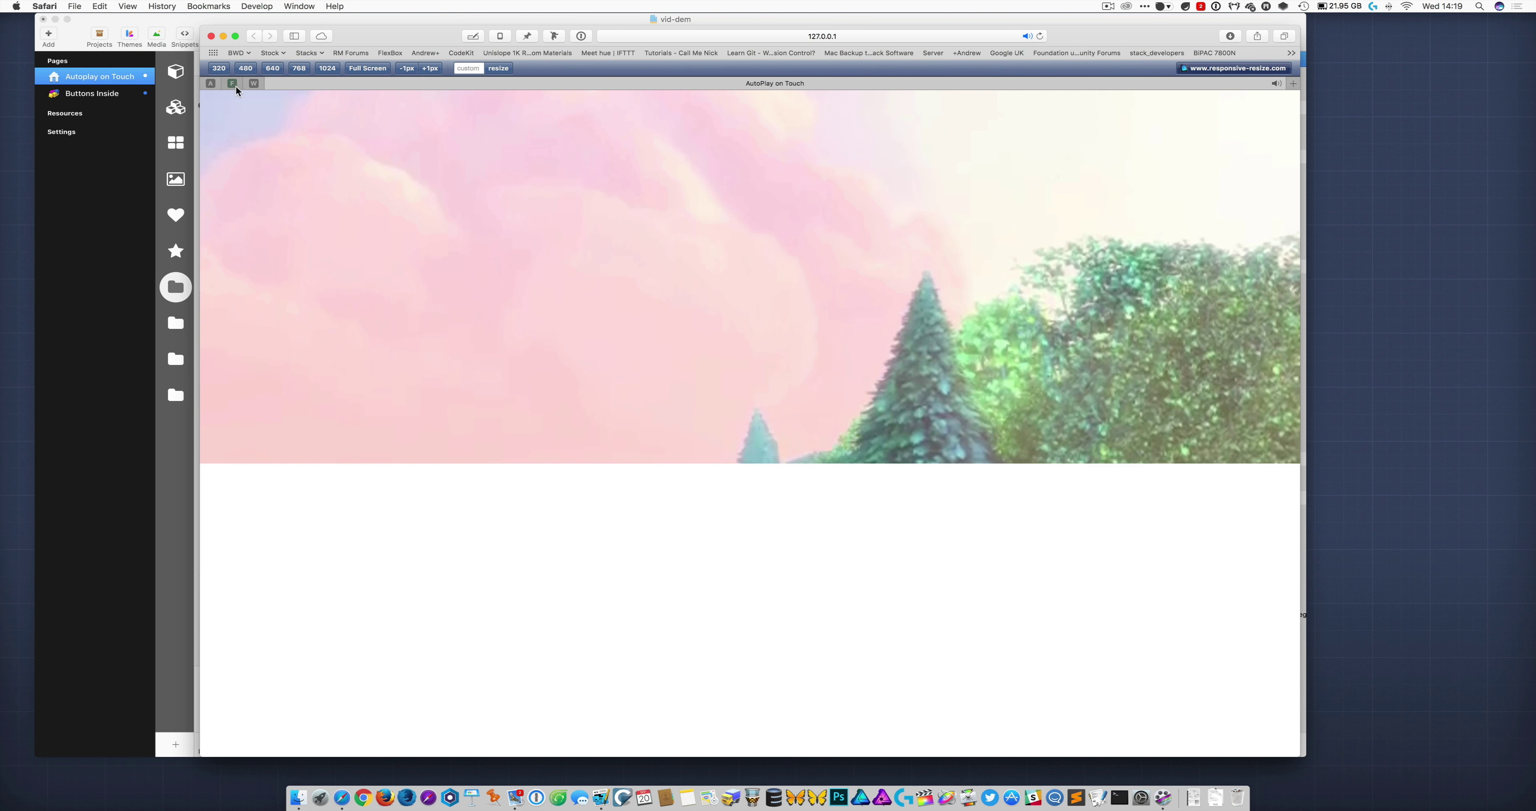
{"action": "left_click", "coordinate": [211, 35]}
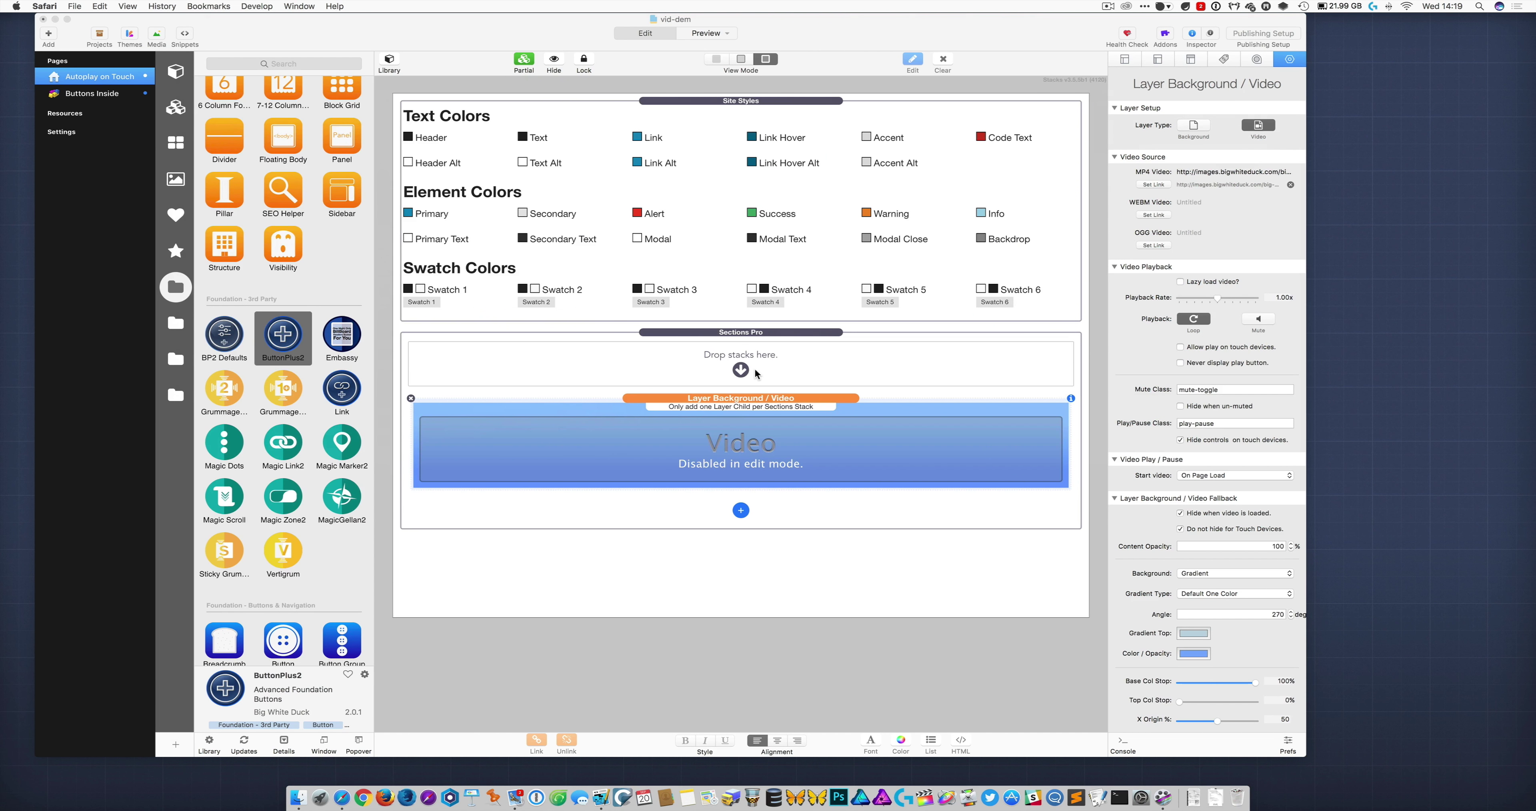
{"action": "left_click", "coordinate": [800, 403]}
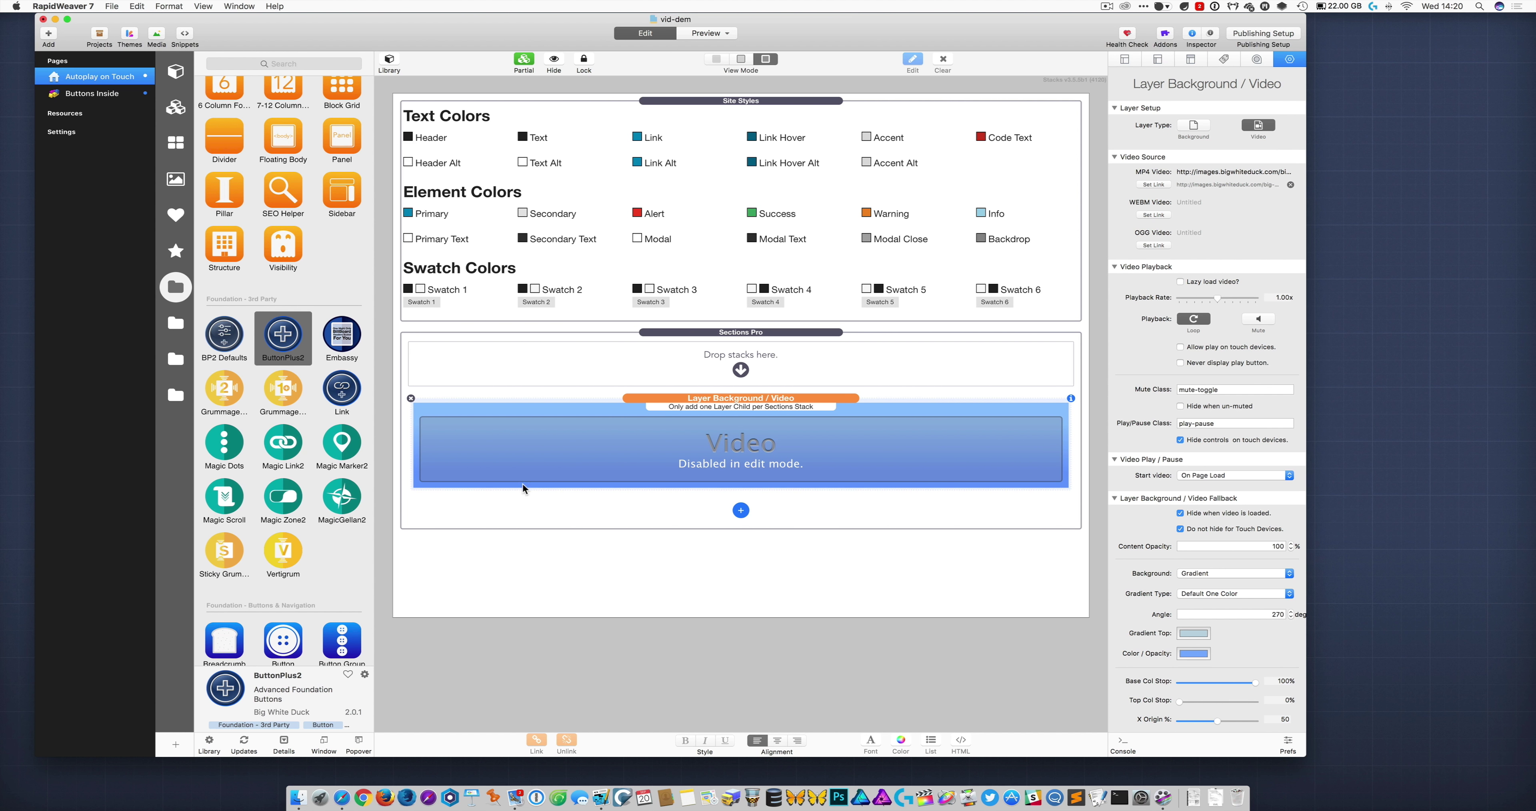
Add a ButtonPlus2 button below the Sections Pro video section
{"action": "scroll", "coordinate": [301, 412], "scroll_direction": "up", "scroll_amount": 2}
{"action": "left_click_drag", "start_coordinate": [283, 357], "coordinate": [616, 571]}
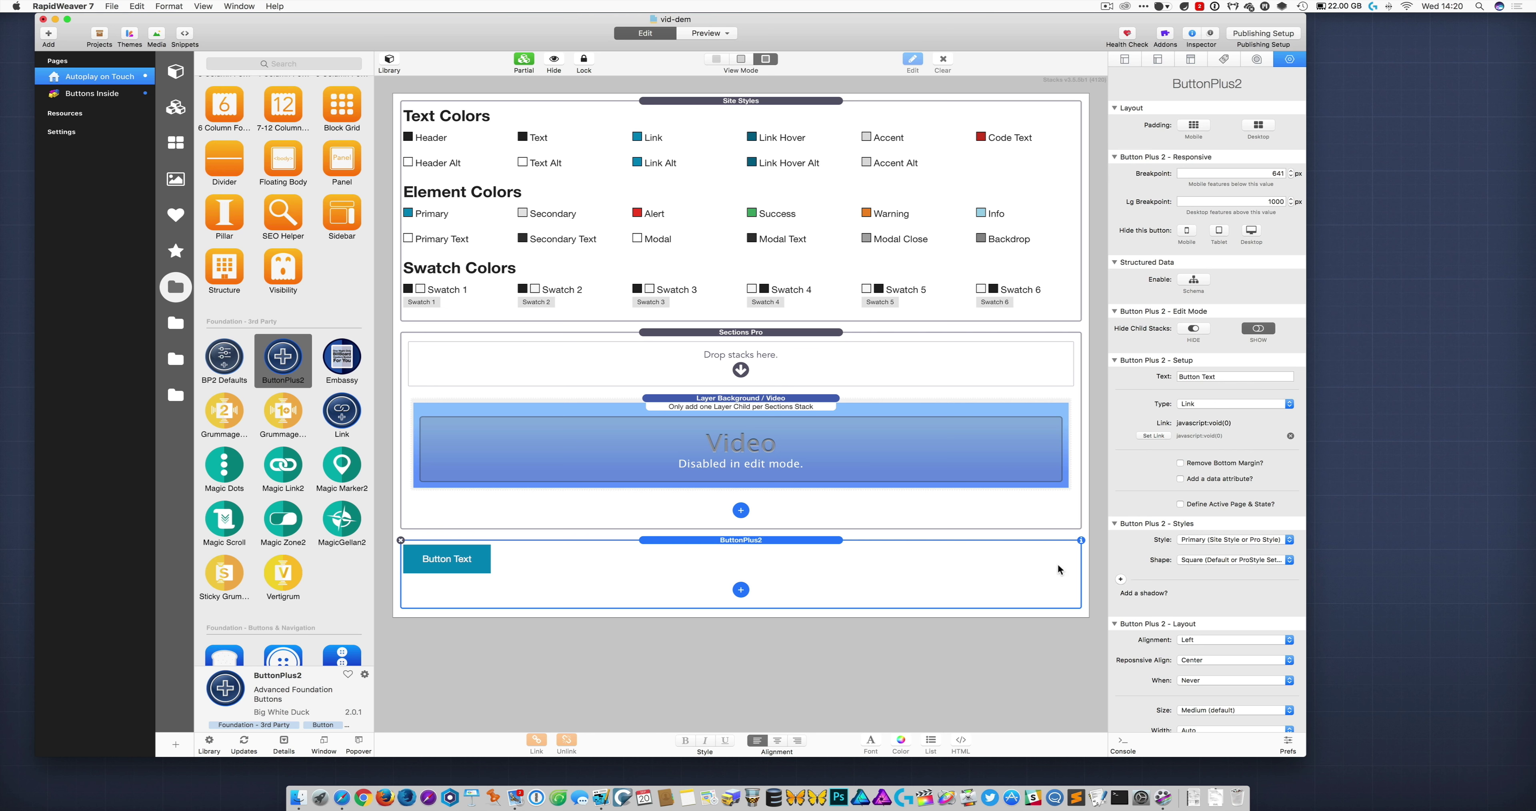
{"action": "scroll", "coordinate": [1232, 639], "scroll_direction": "down", "scroll_amount": 10}
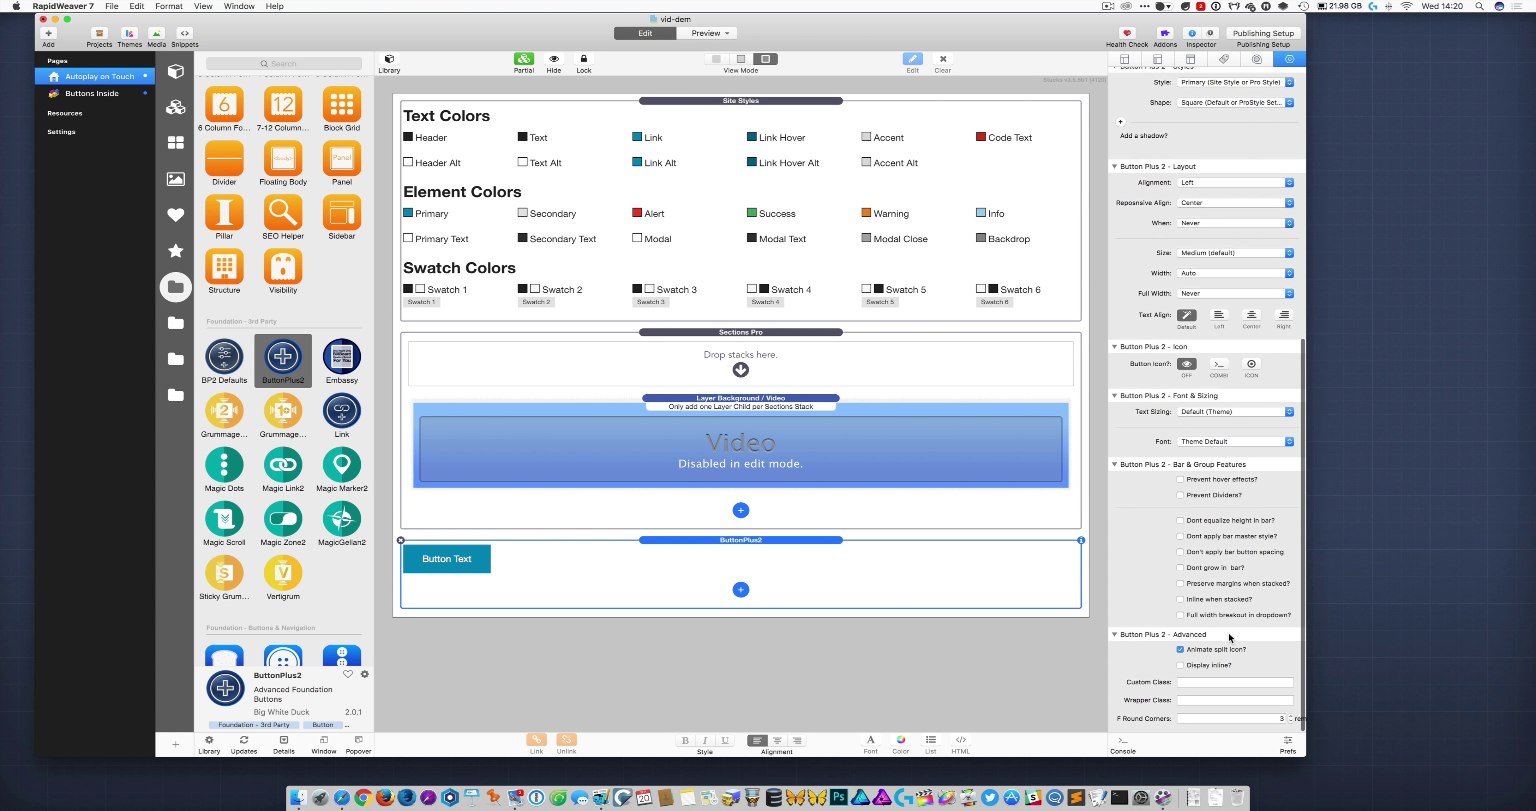
{"action": "left_click", "coordinate": [1211, 682]}
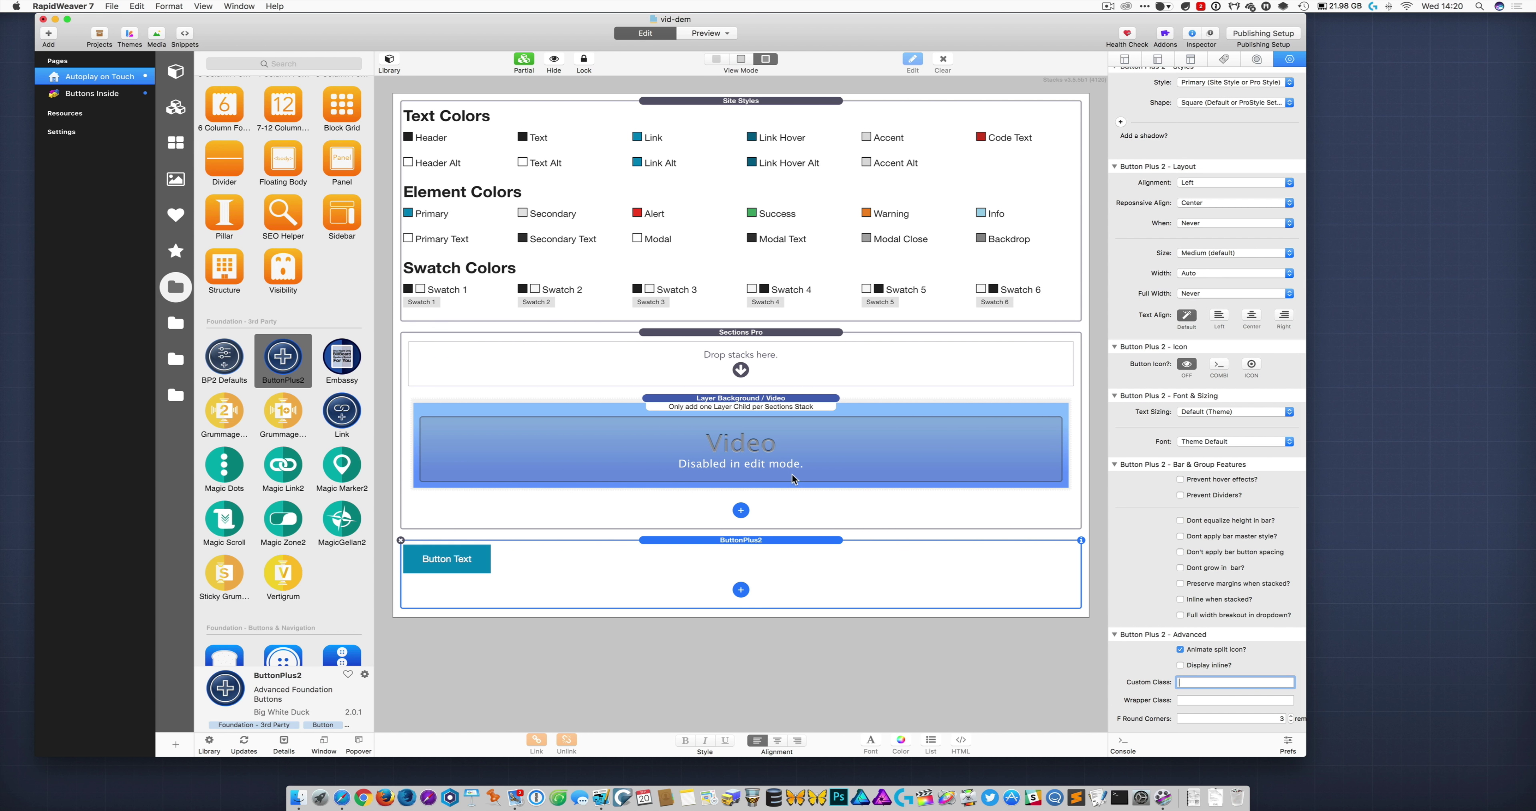
Copy 'play-pause' from the video layer's Play/Pause Class field
{"action": "left_click", "coordinate": [784, 406]}
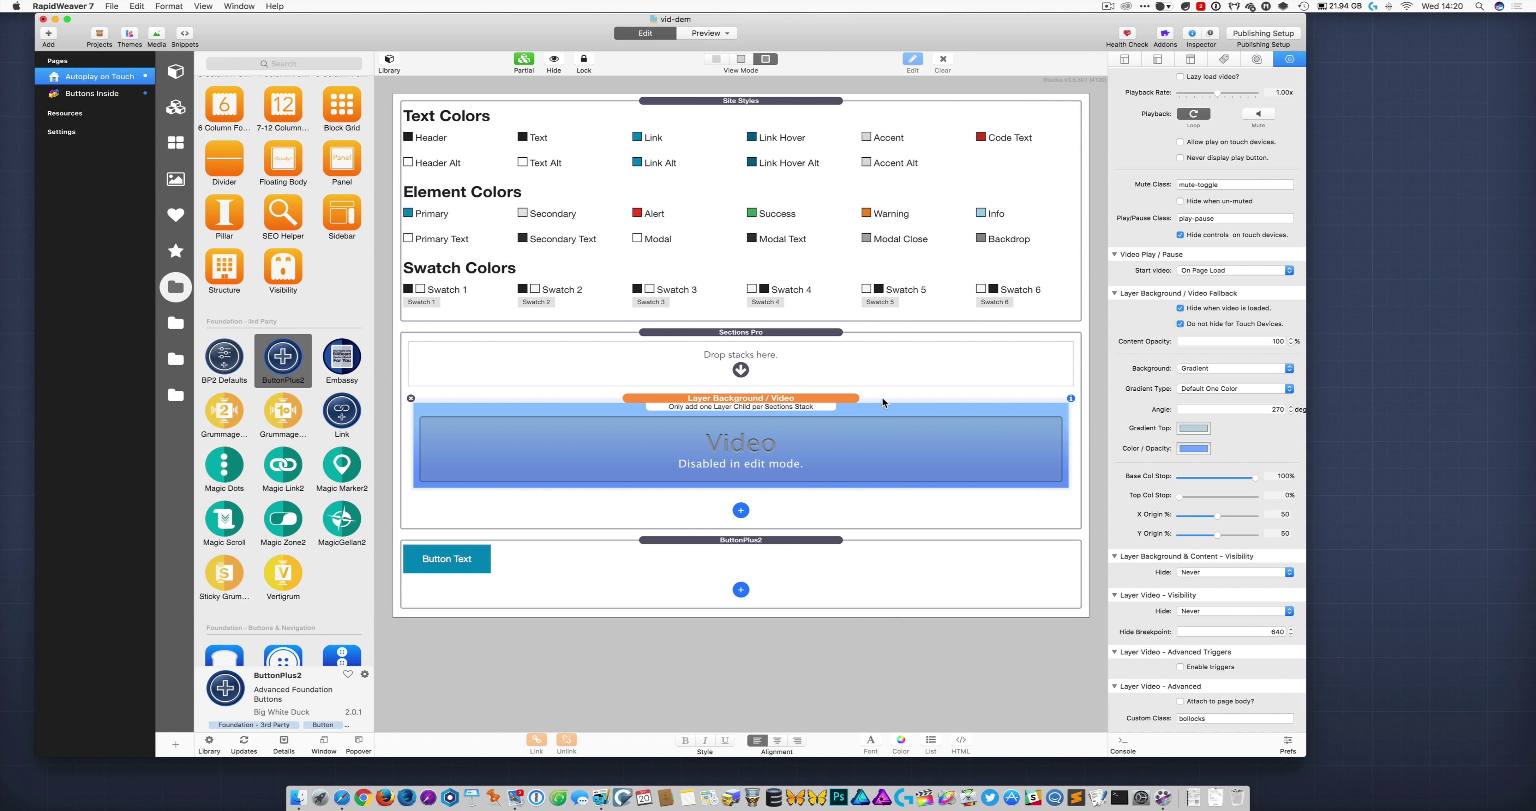
{"action": "scroll", "coordinate": [1228, 232], "scroll_direction": "up", "scroll_amount": 2}
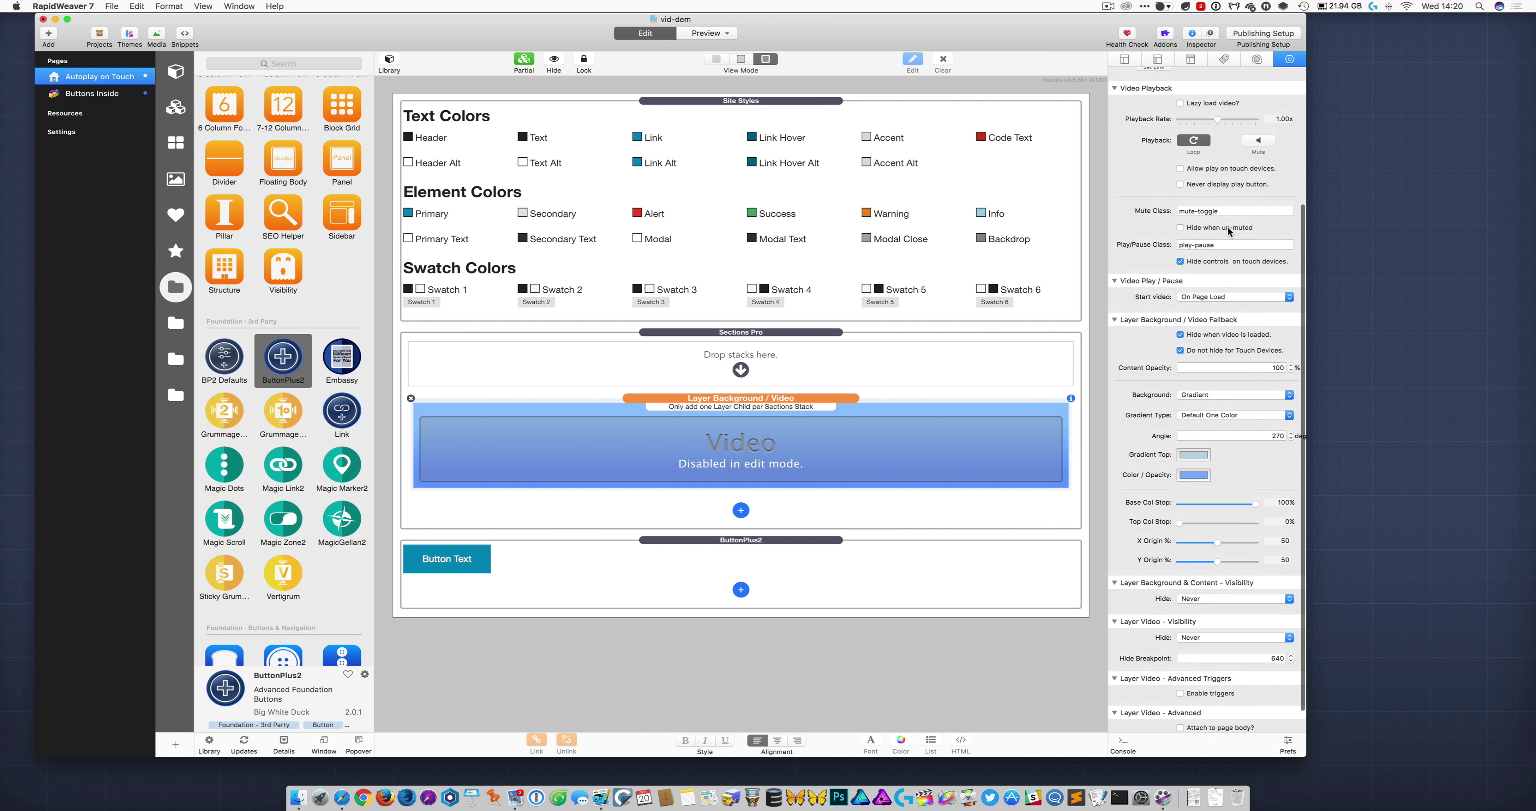
{"action": "scroll", "coordinate": [1229, 231], "scroll_direction": "up", "scroll_amount": 2}
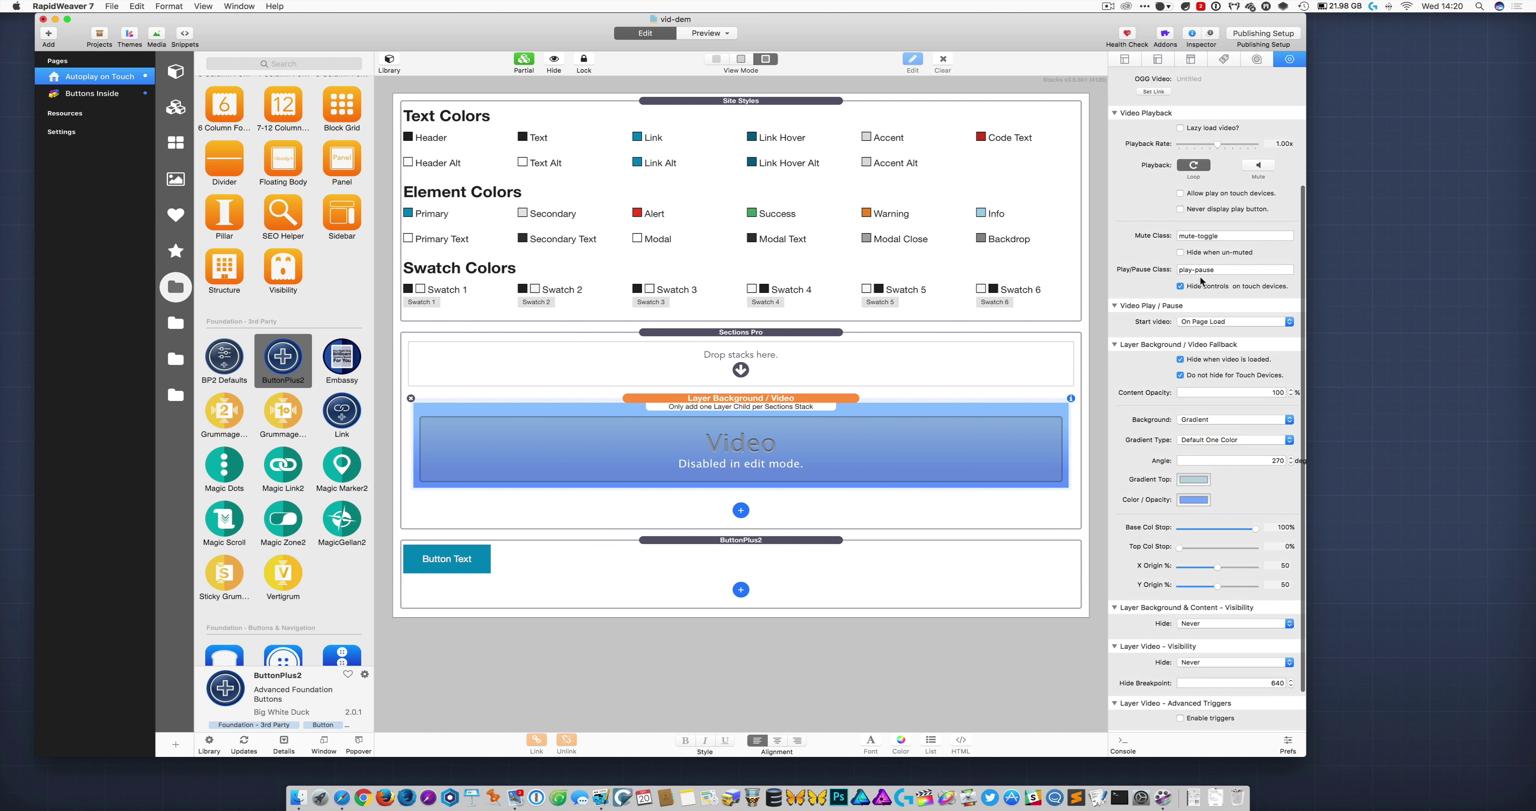
{"action": "scroll", "coordinate": [1201, 280], "scroll_direction": "up", "scroll_amount": 1}
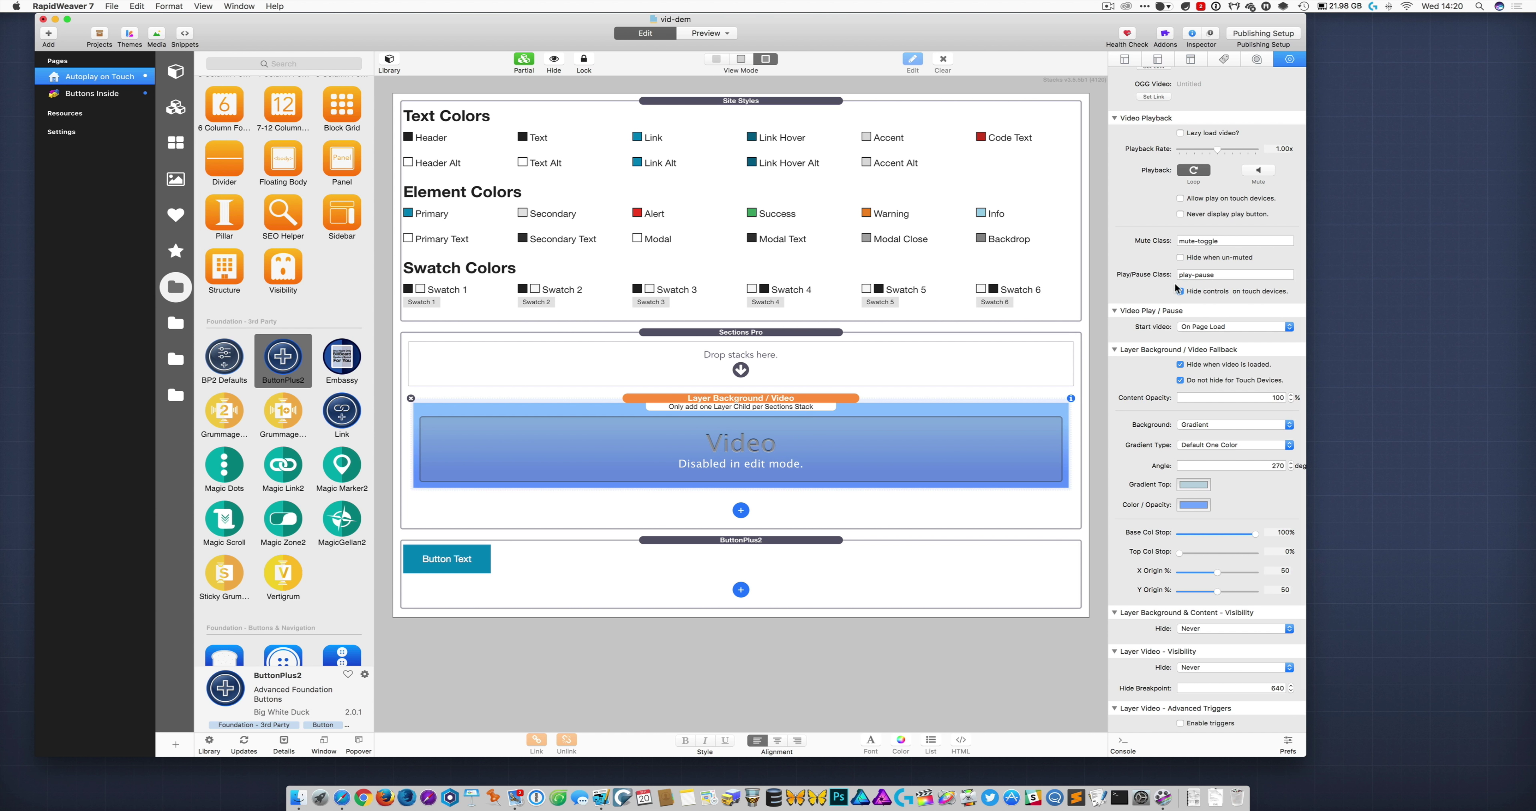
{"action": "left_click", "coordinate": [1203, 273]}
{"action": "key", "text": "super+c"}
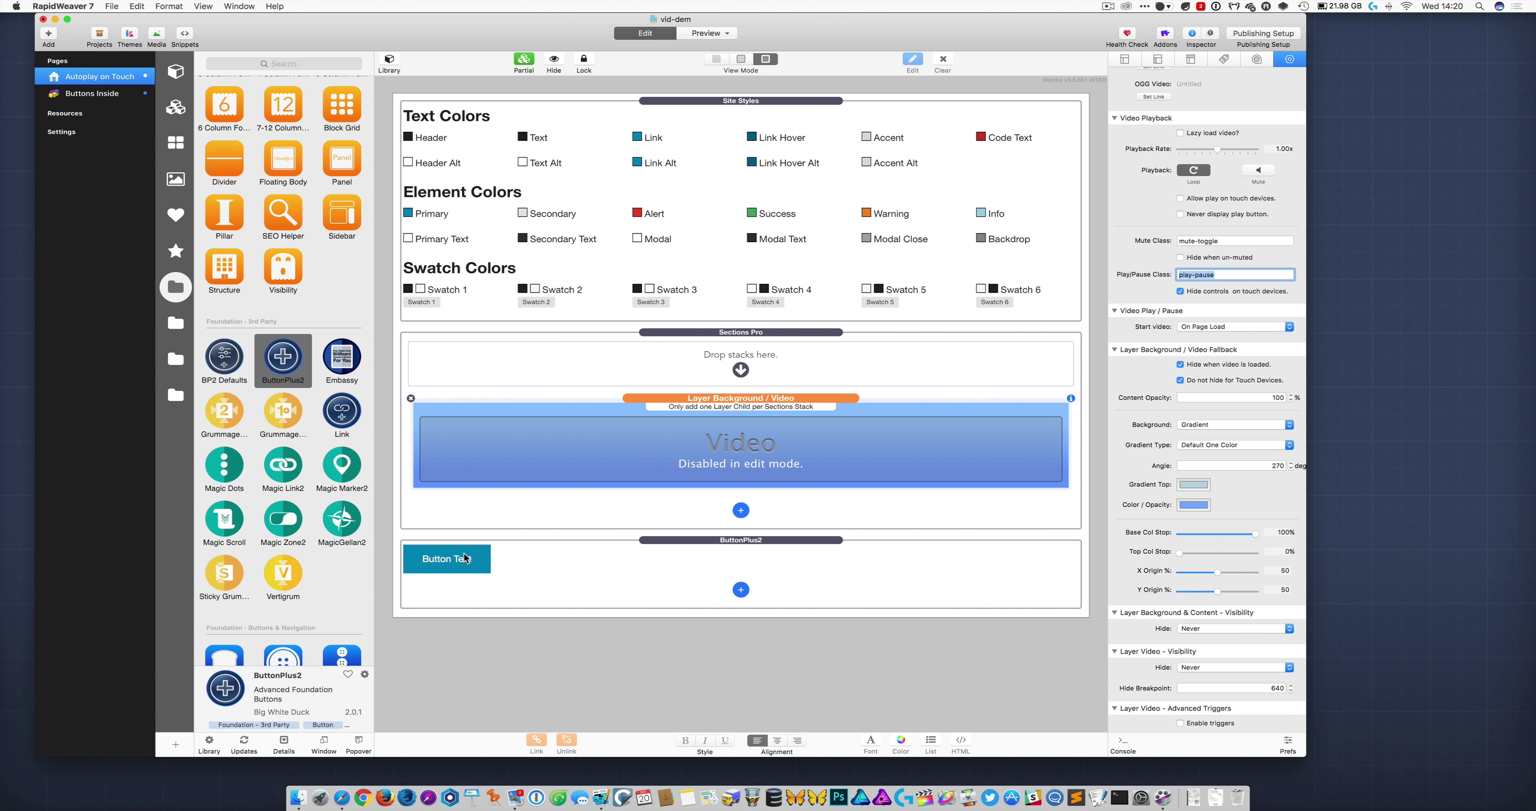
Paste 'play-pause' into the ButtonPlus2 button's Advanced Custom Class field
{"action": "left_click", "coordinate": [691, 545]}
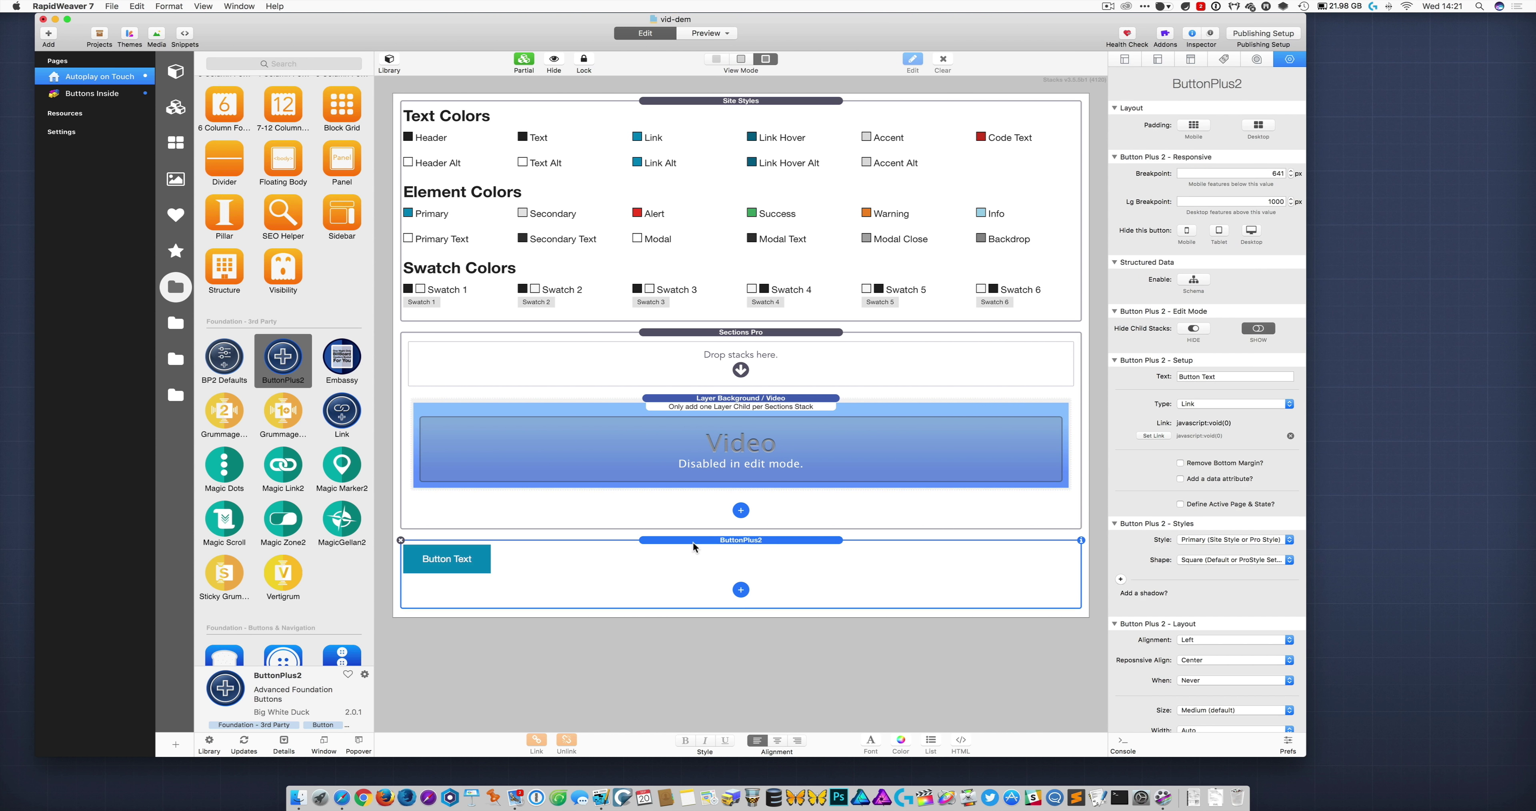
{"action": "scroll", "coordinate": [1194, 695], "scroll_direction": "down", "scroll_amount": 10}
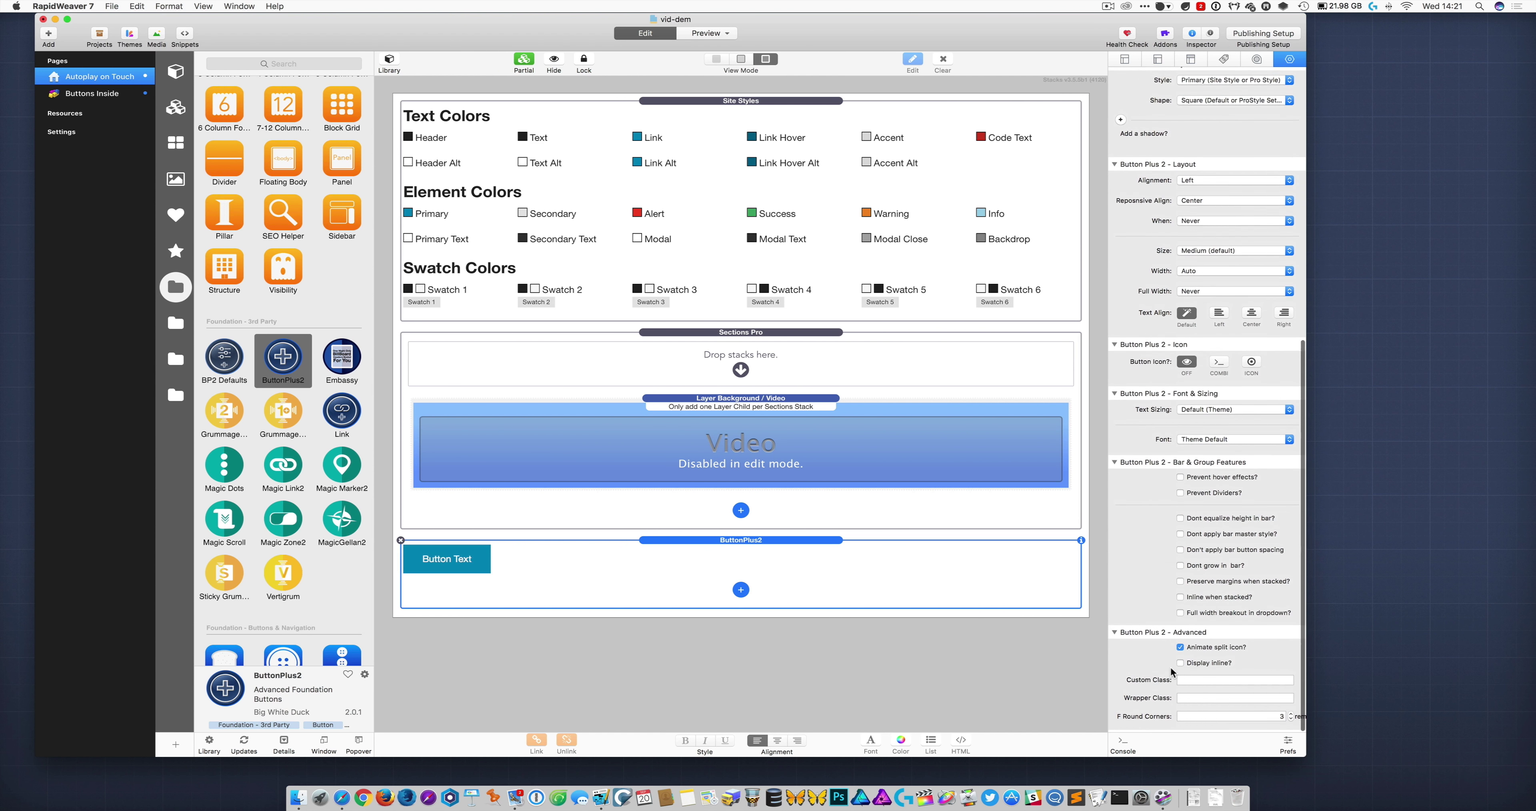
{"action": "left_click", "coordinate": [1193, 683]}
{"action": "key", "text": "super+v"}
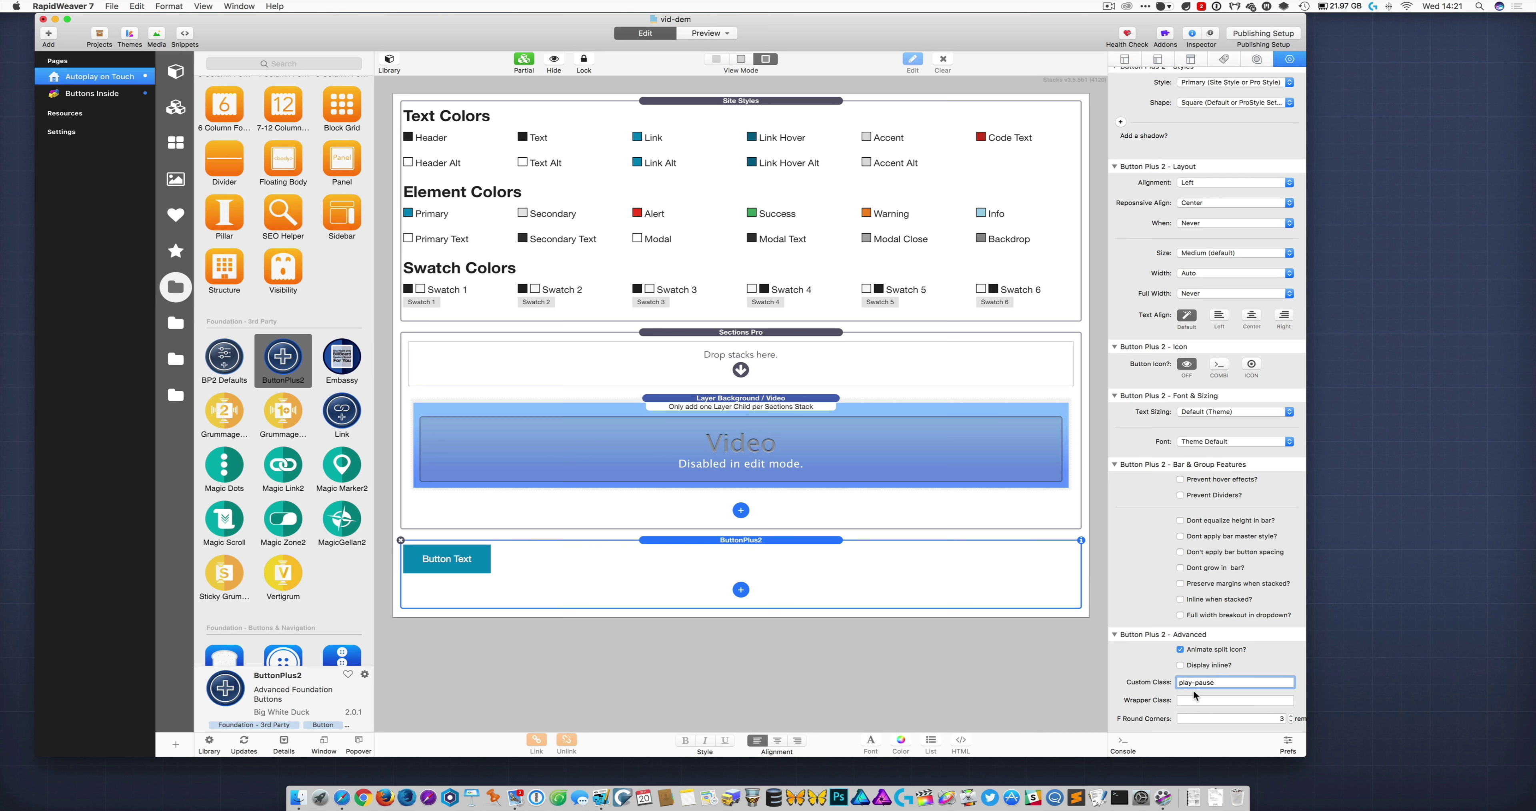
{"action": "key", "text": "Return"}
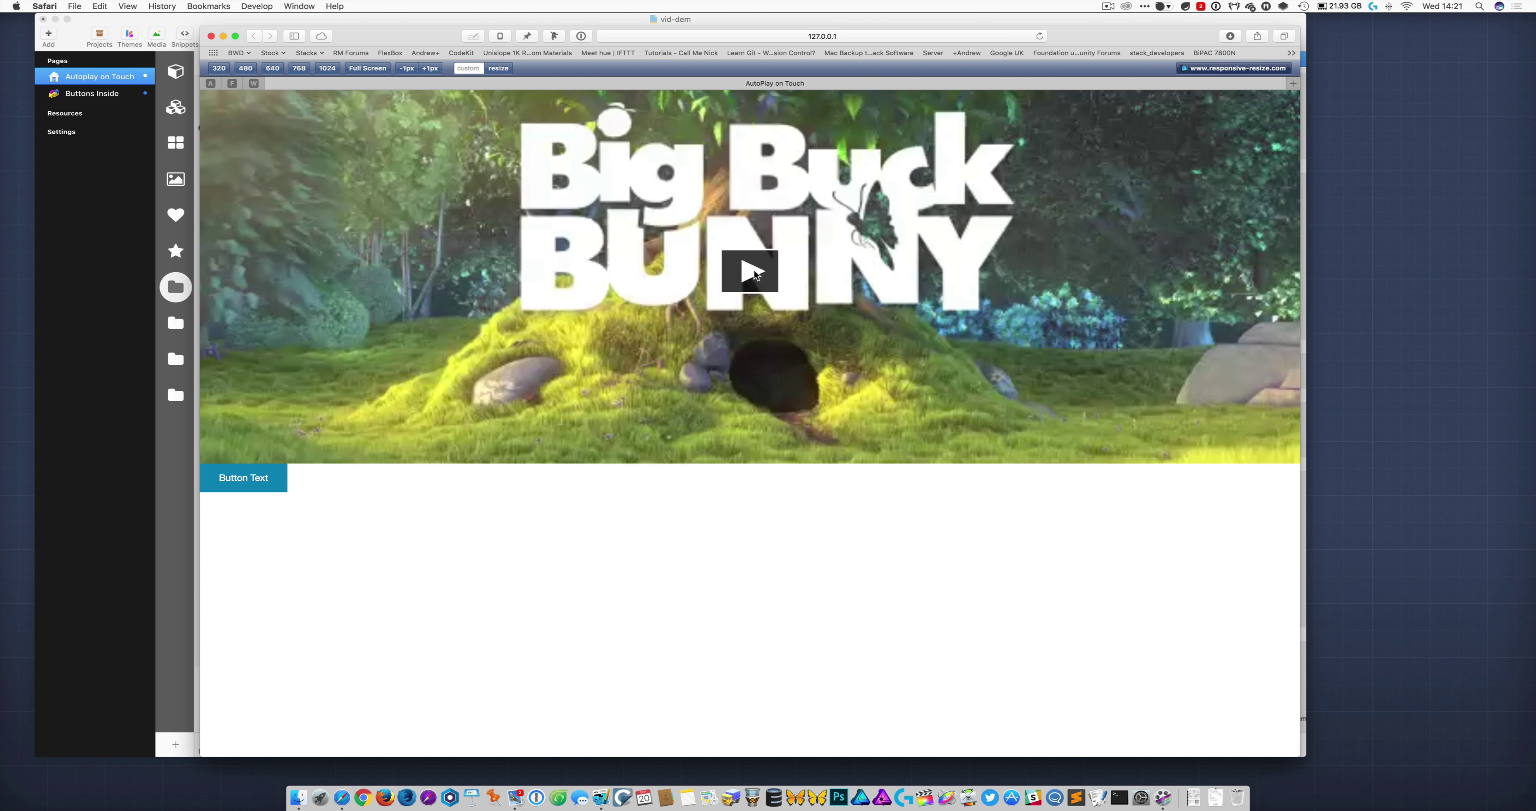
In the Safari preview, play the video and test Button Text, then return to RapidWeaver
{"action": "left_click", "coordinate": [255, 483]}
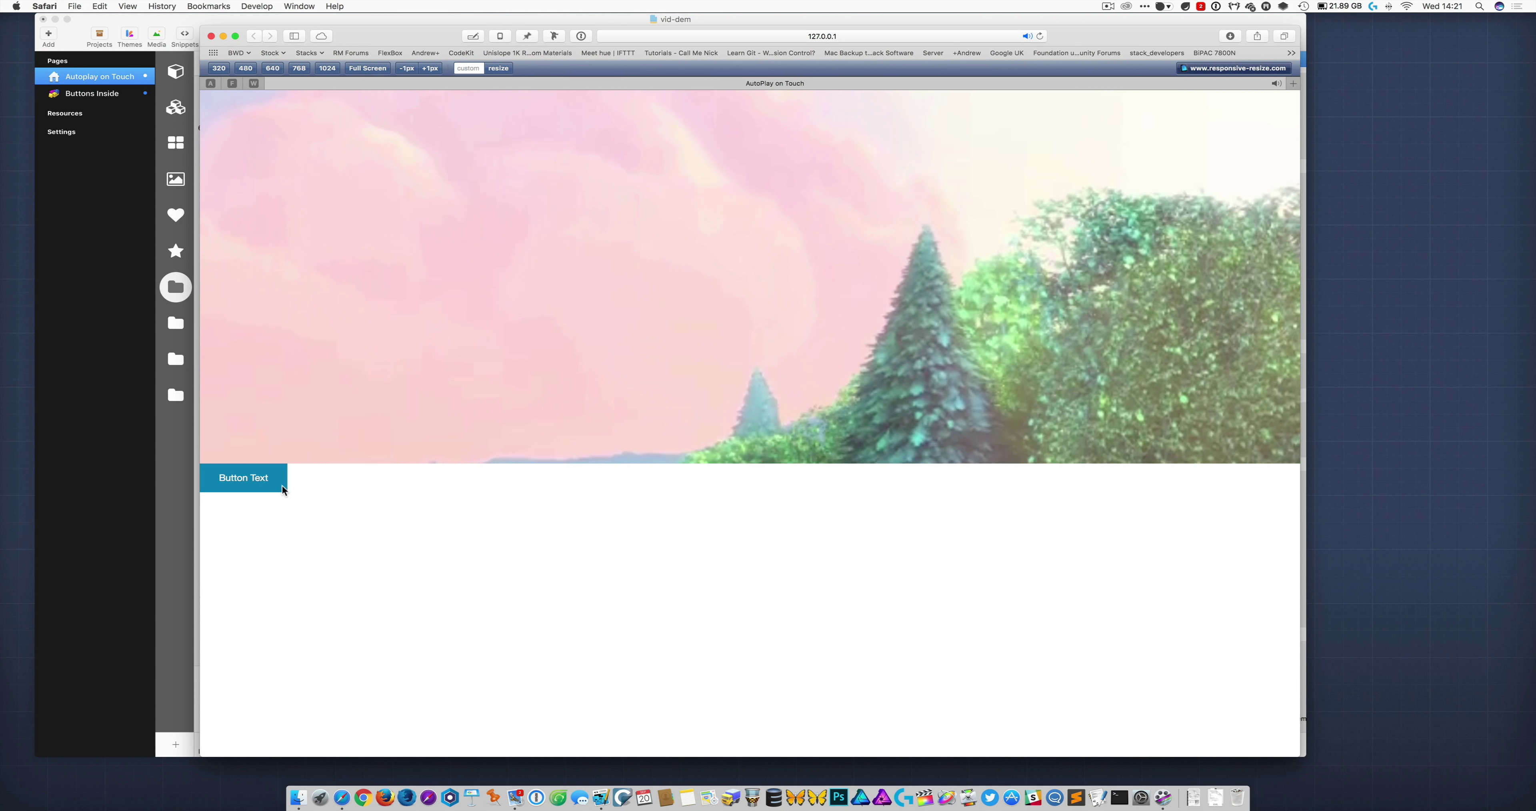
{"action": "left_click", "coordinate": [249, 483]}
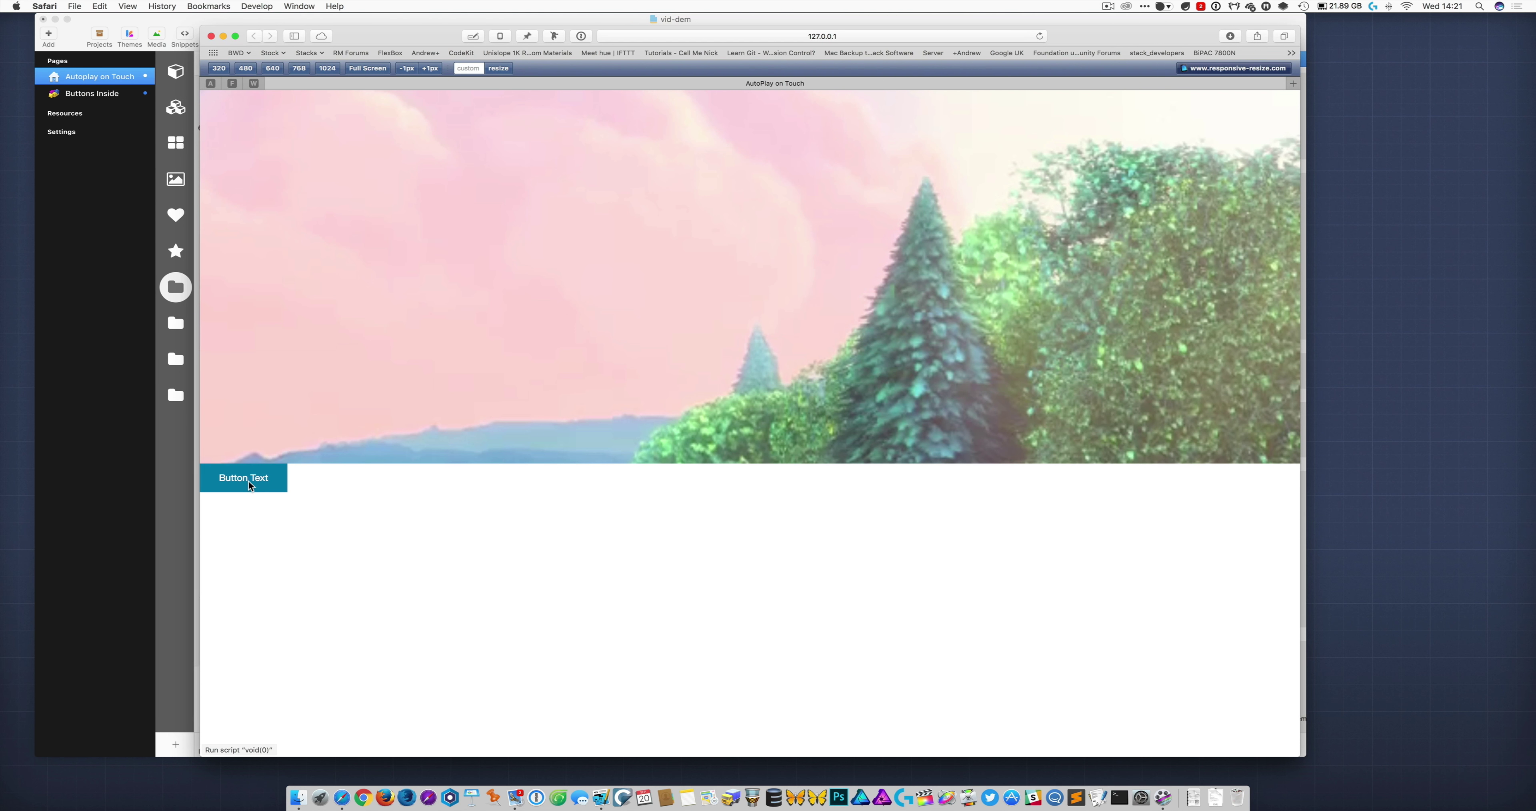
{"action": "left_click", "coordinate": [552, 22]}
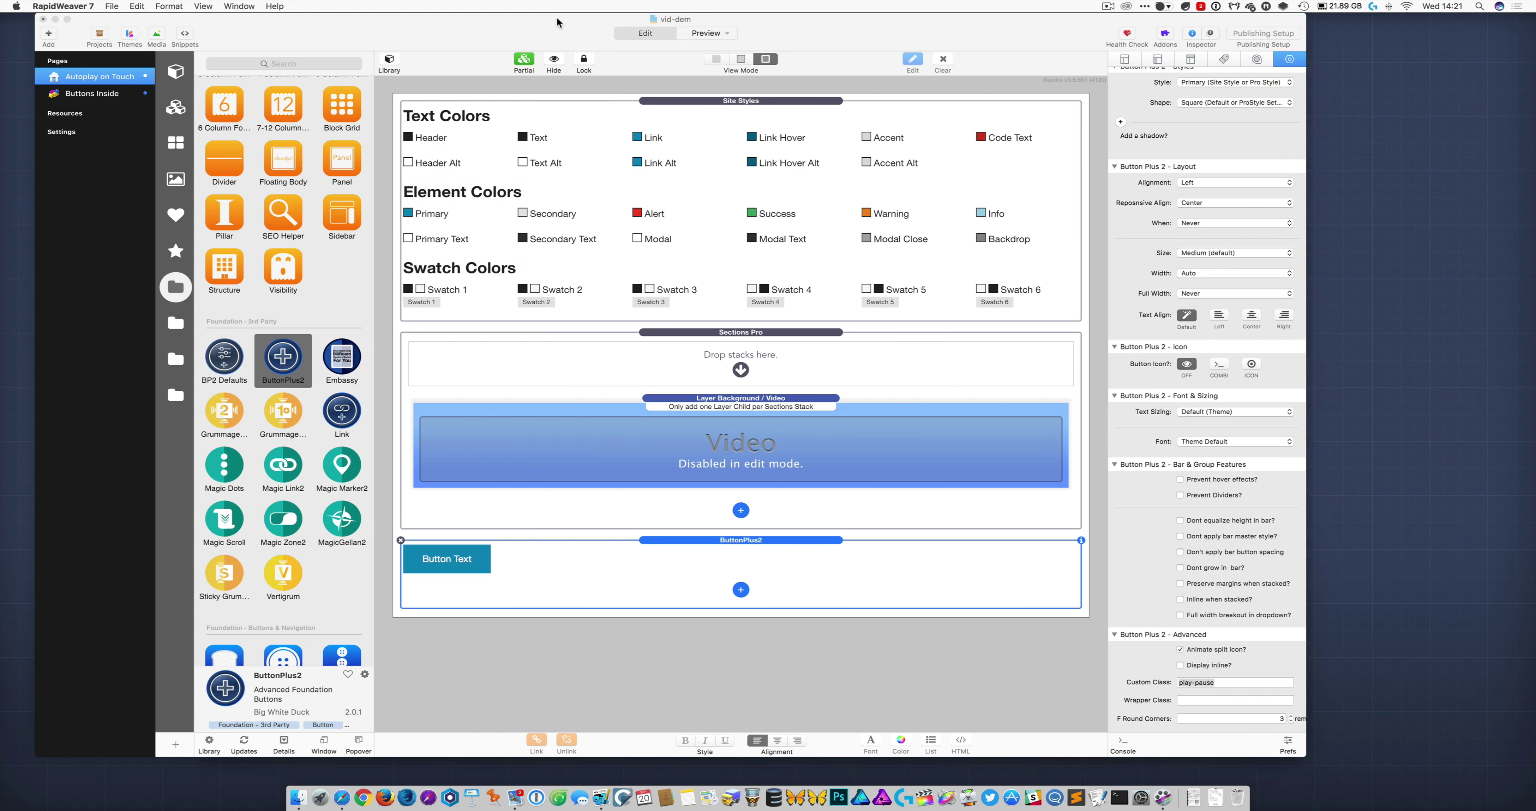
Change the ButtonPlus2 button's Type to Joey Launcher
{"action": "left_click", "coordinate": [743, 547]}
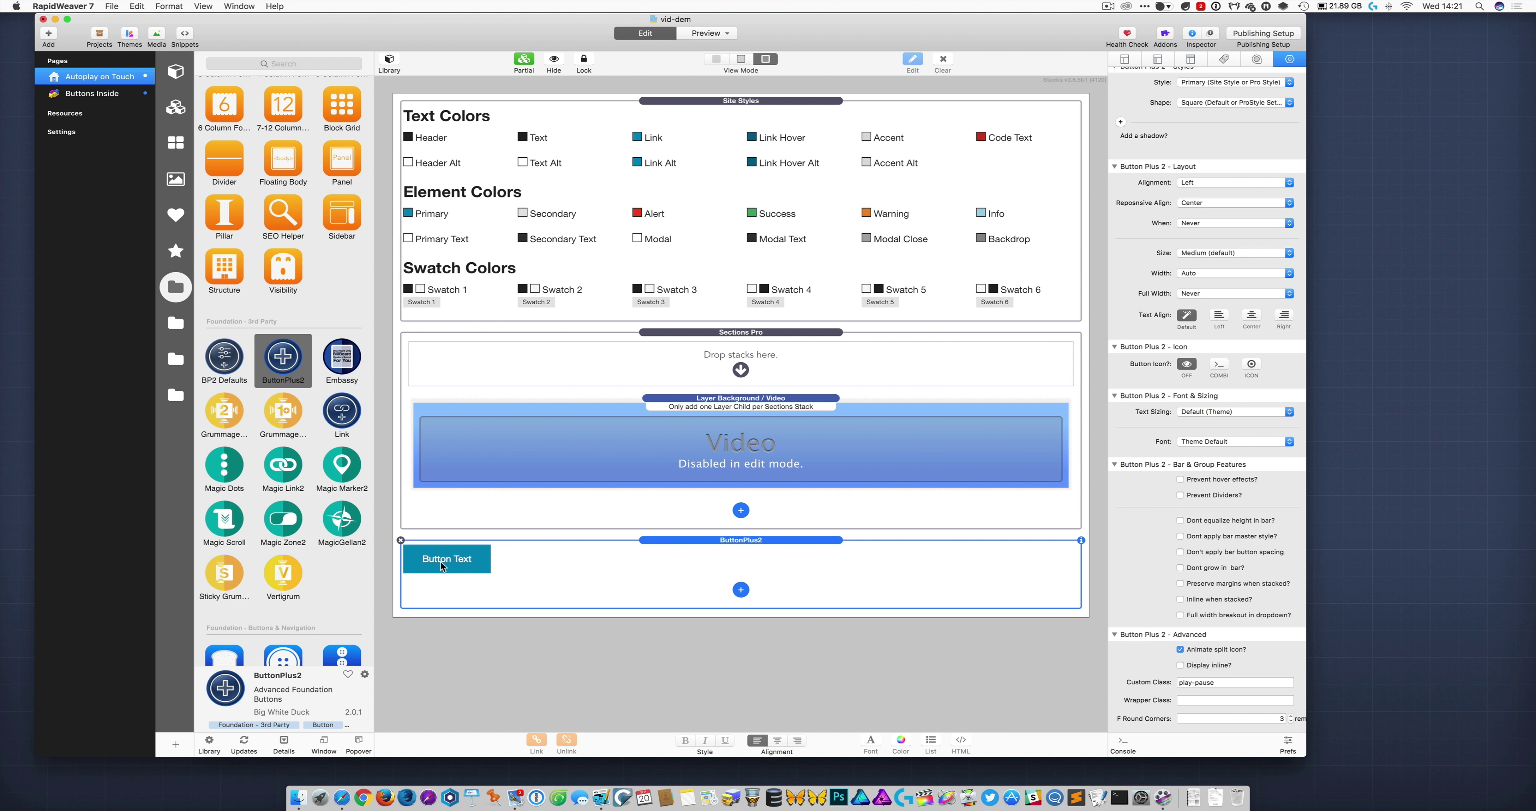
{"action": "scroll", "coordinate": [1221, 224], "scroll_direction": "up", "scroll_amount": 5}
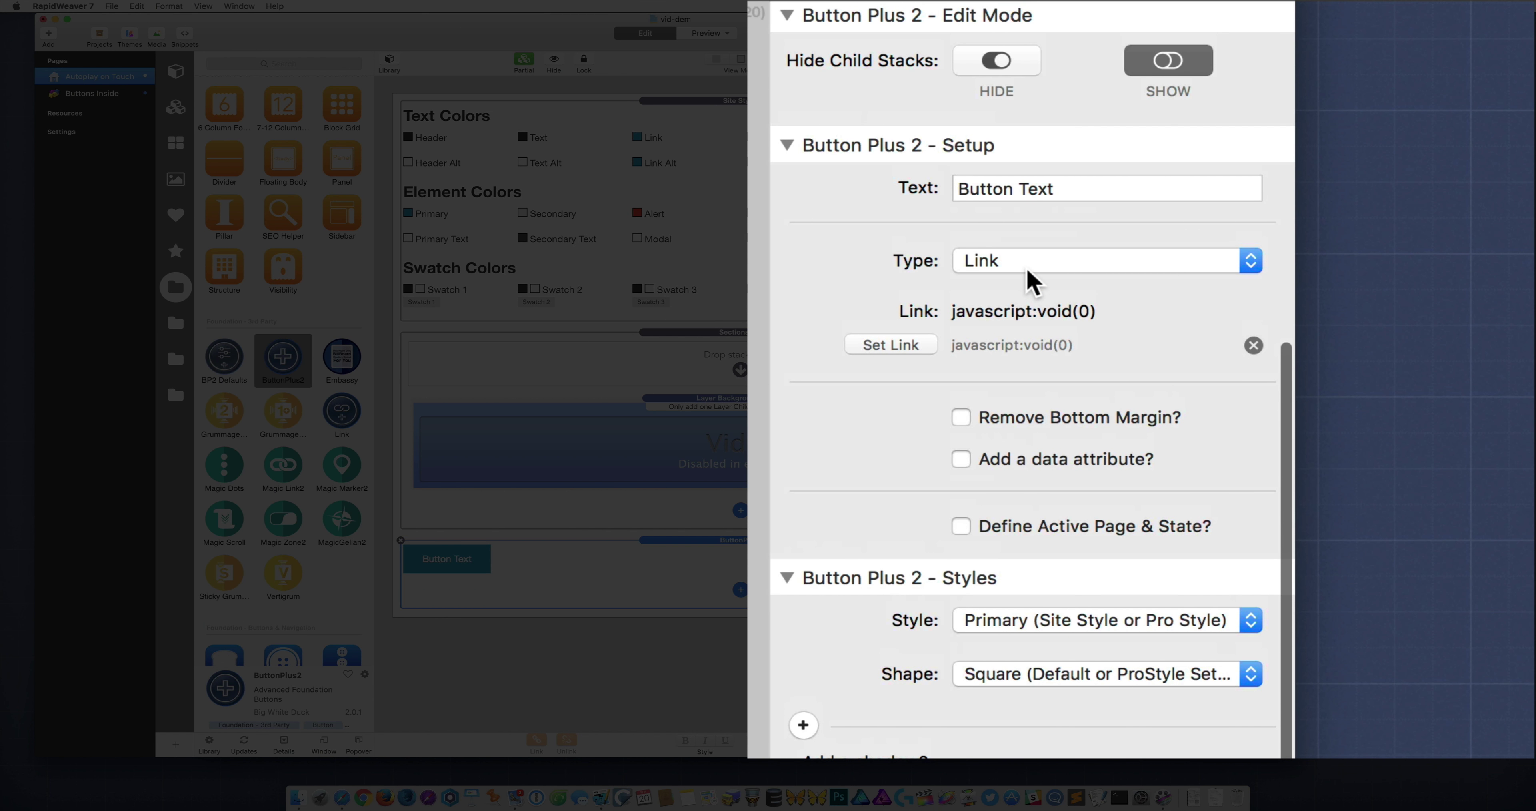
{"action": "left_click", "coordinate": [1026, 272]}
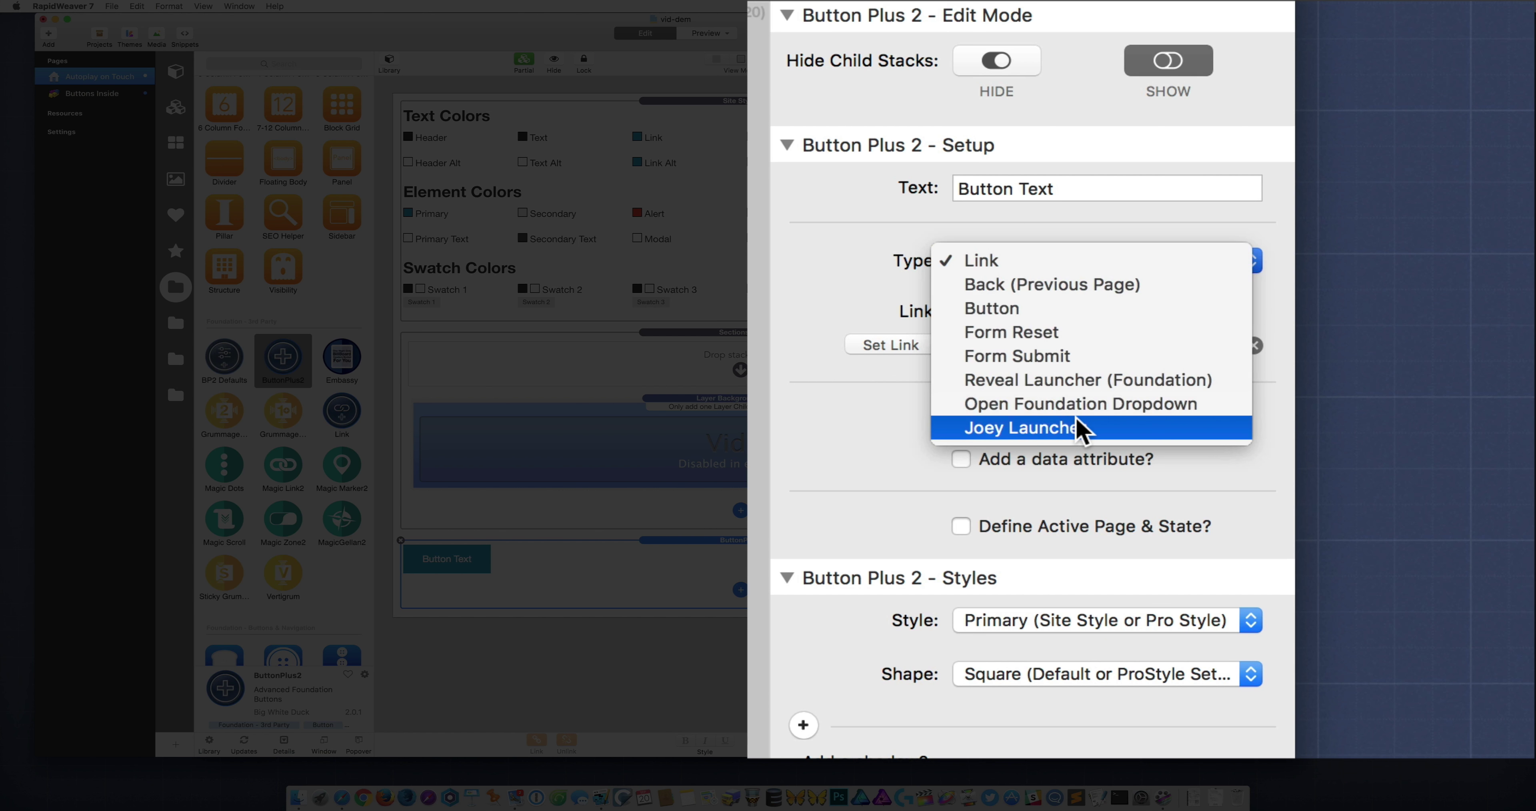
{"action": "left_click", "coordinate": [1058, 427]}
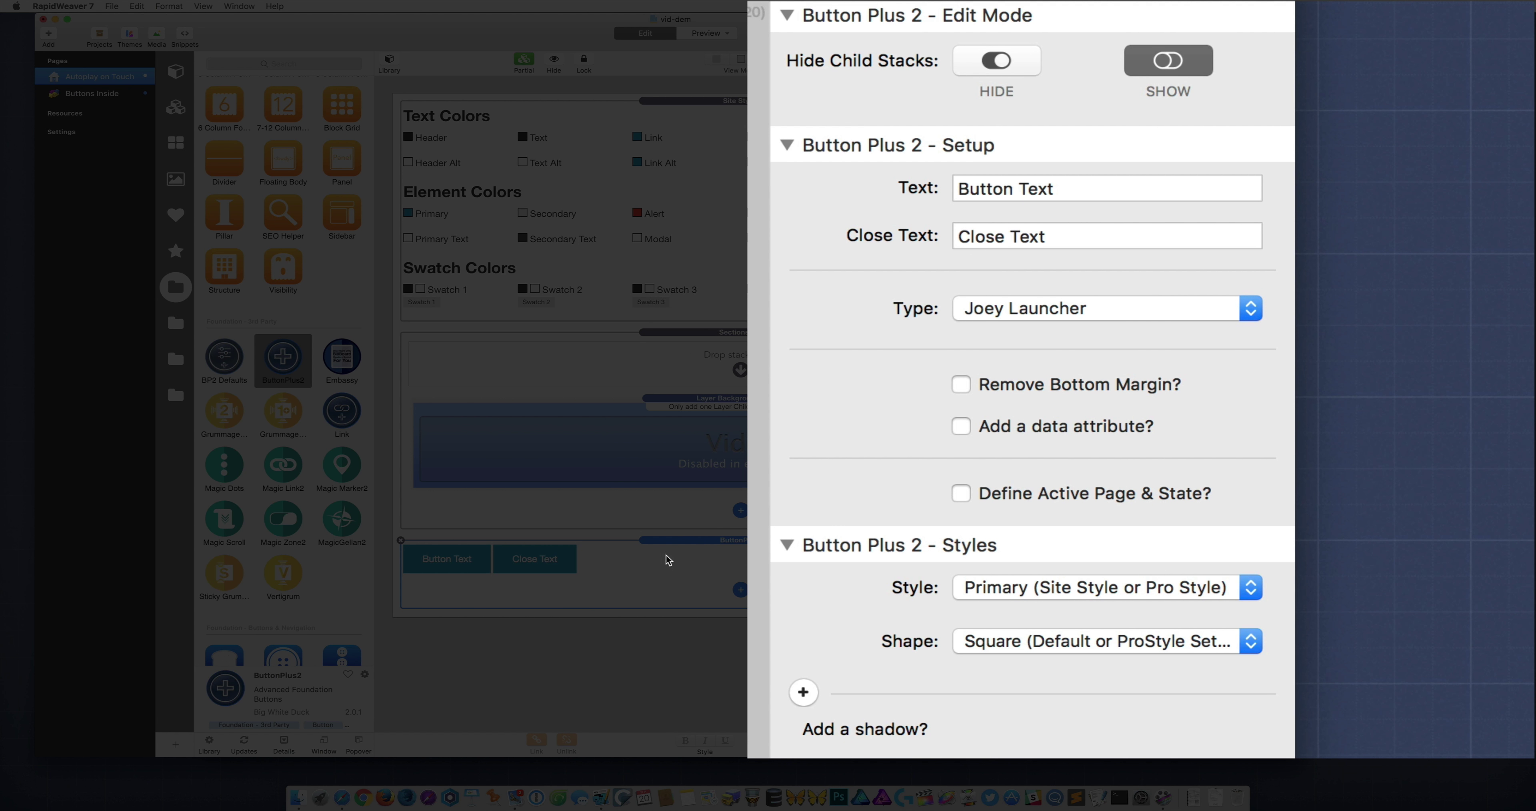
Set the button's Text to 'Play' and its Close Text to 'Pause'
{"action": "left_click", "coordinate": [1098, 186]}
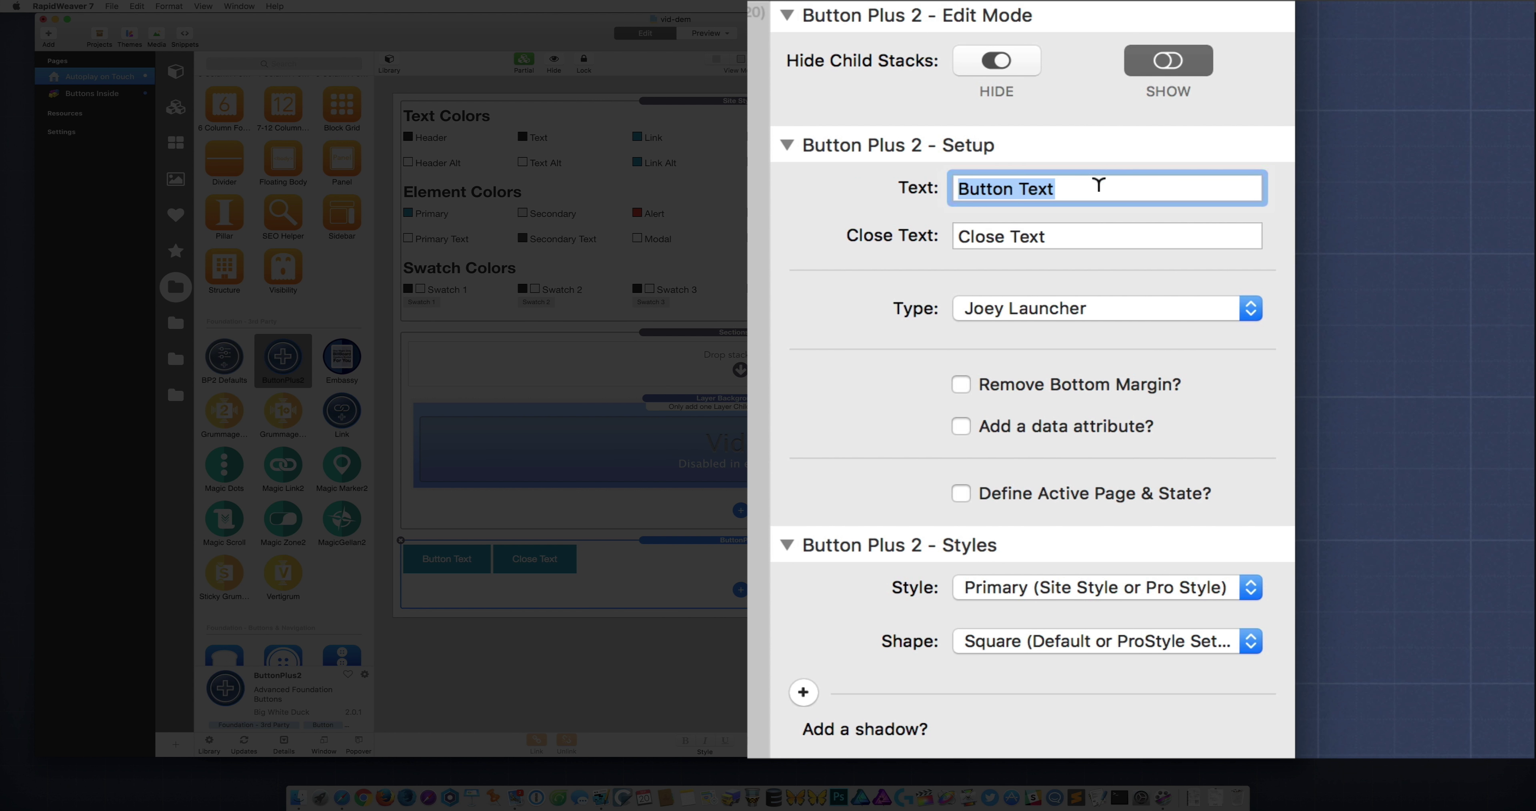
{"action": "type", "text": "Play"}
{"action": "key", "text": "Return"}
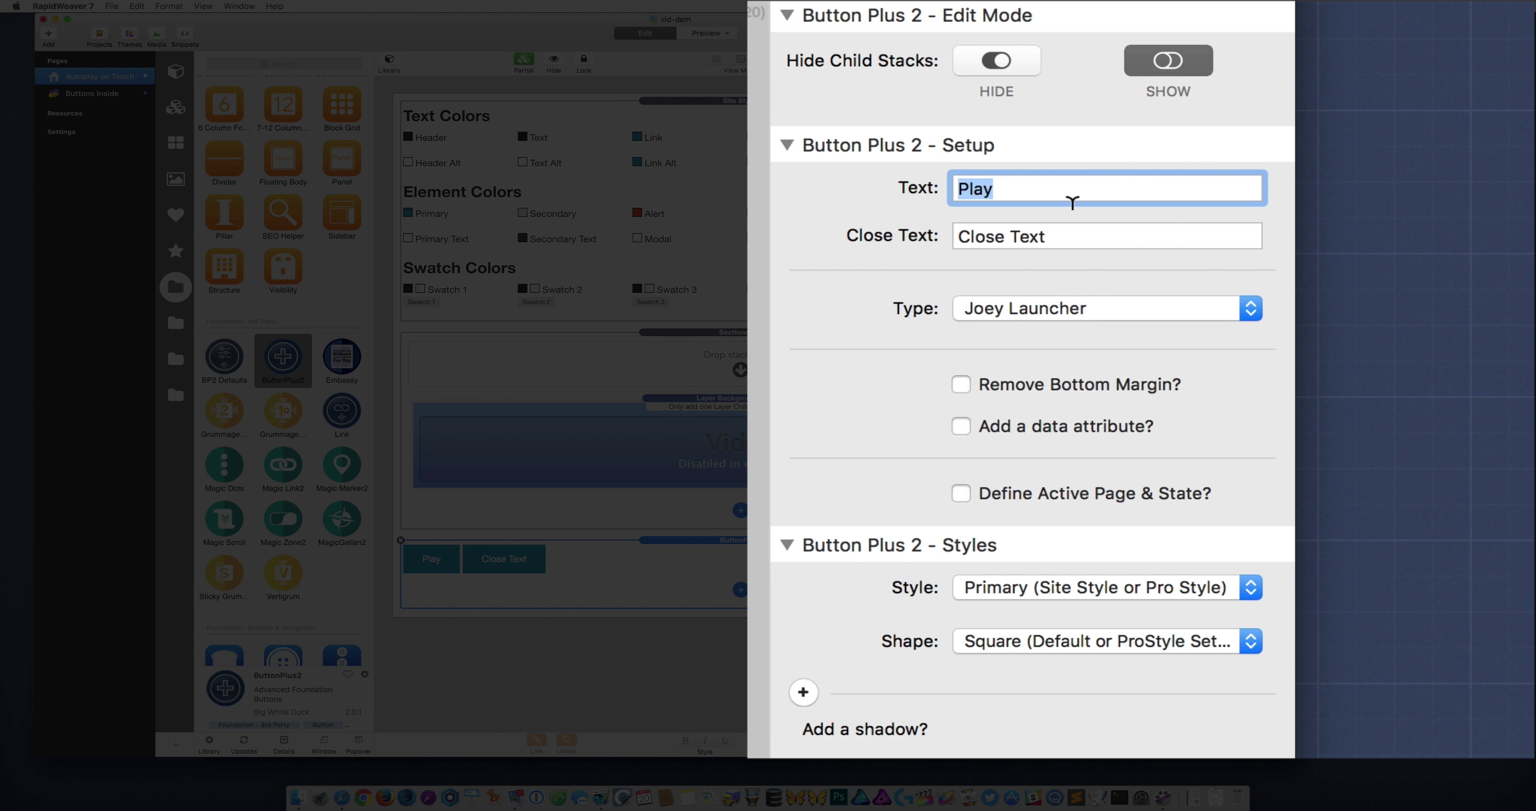
{"action": "left_click", "coordinate": [1067, 230]}
{"action": "type", "text": "Pause"}
{"action": "key", "text": "Return"}
Use COMBI icon mode with fa-play as the Icon and fa-pause as the Close Icon
{"action": "scroll", "coordinate": [1202, 490], "scroll_direction": "down", "scroll_amount": 10}
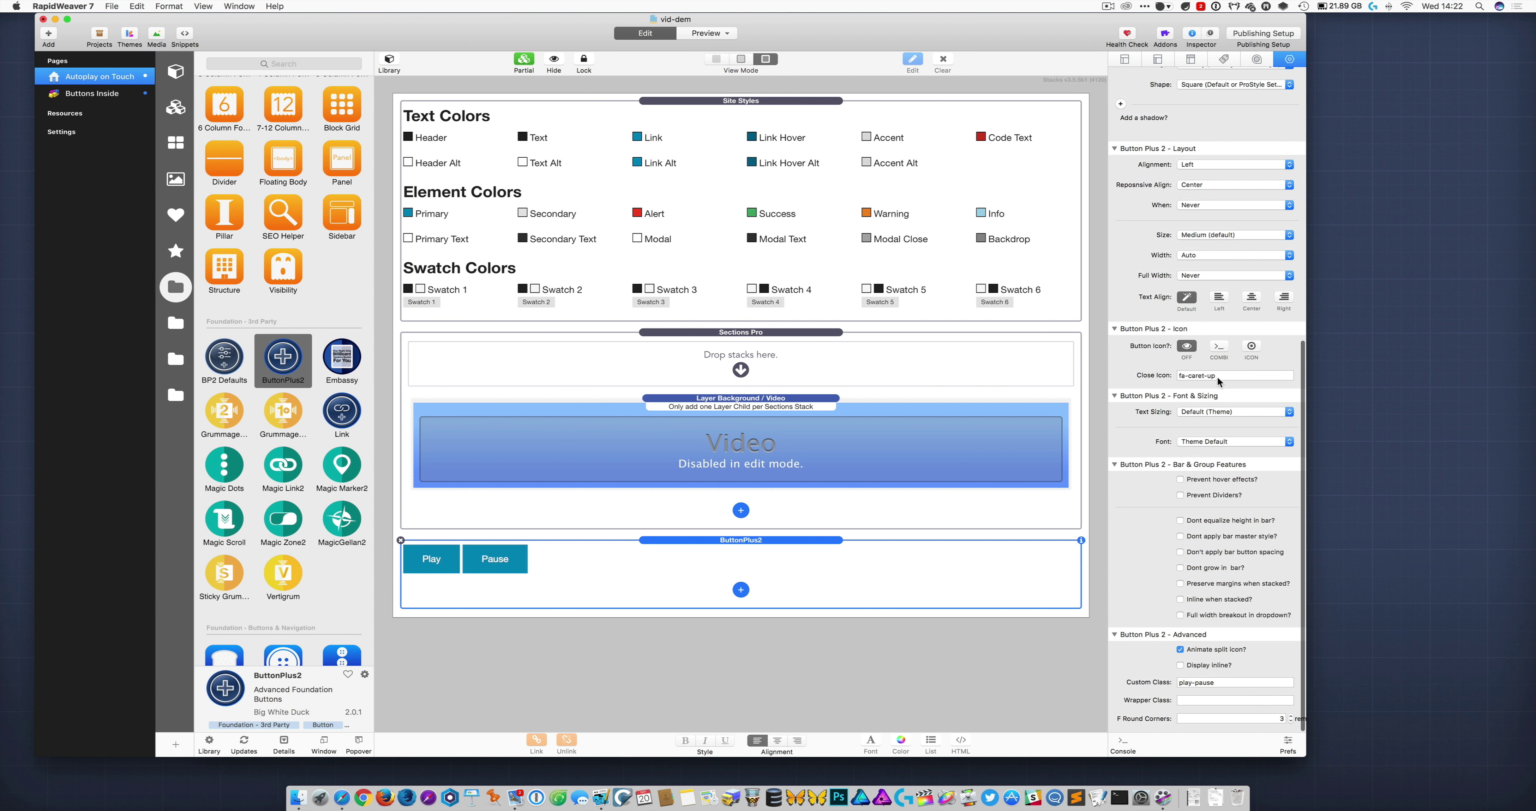
{"action": "left_click", "coordinate": [1221, 351]}
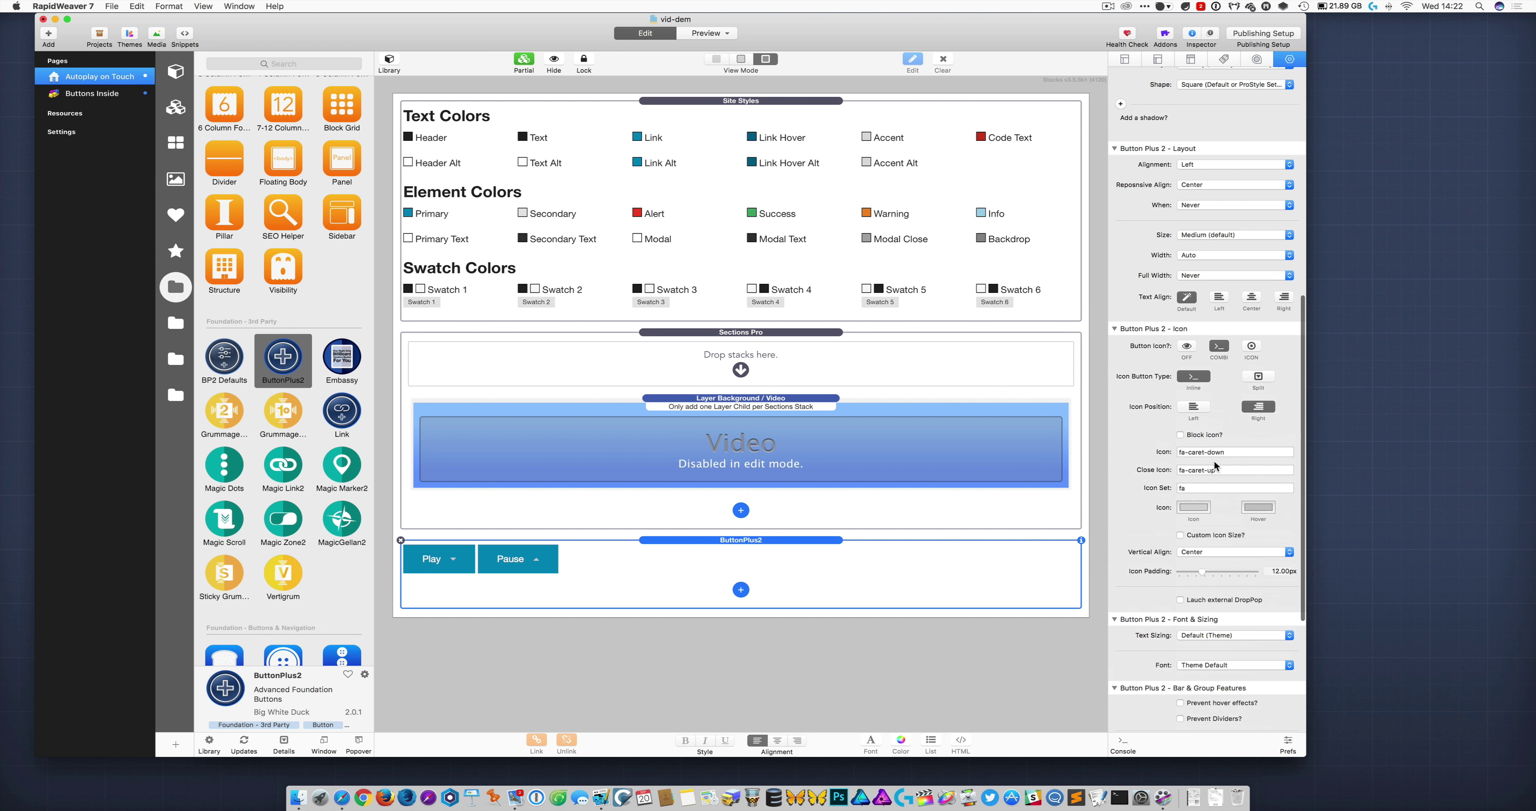
{"action": "double_click", "coordinate": [1209, 452]}
{"action": "left_click", "coordinate": [1190, 443], "text": "shift"}
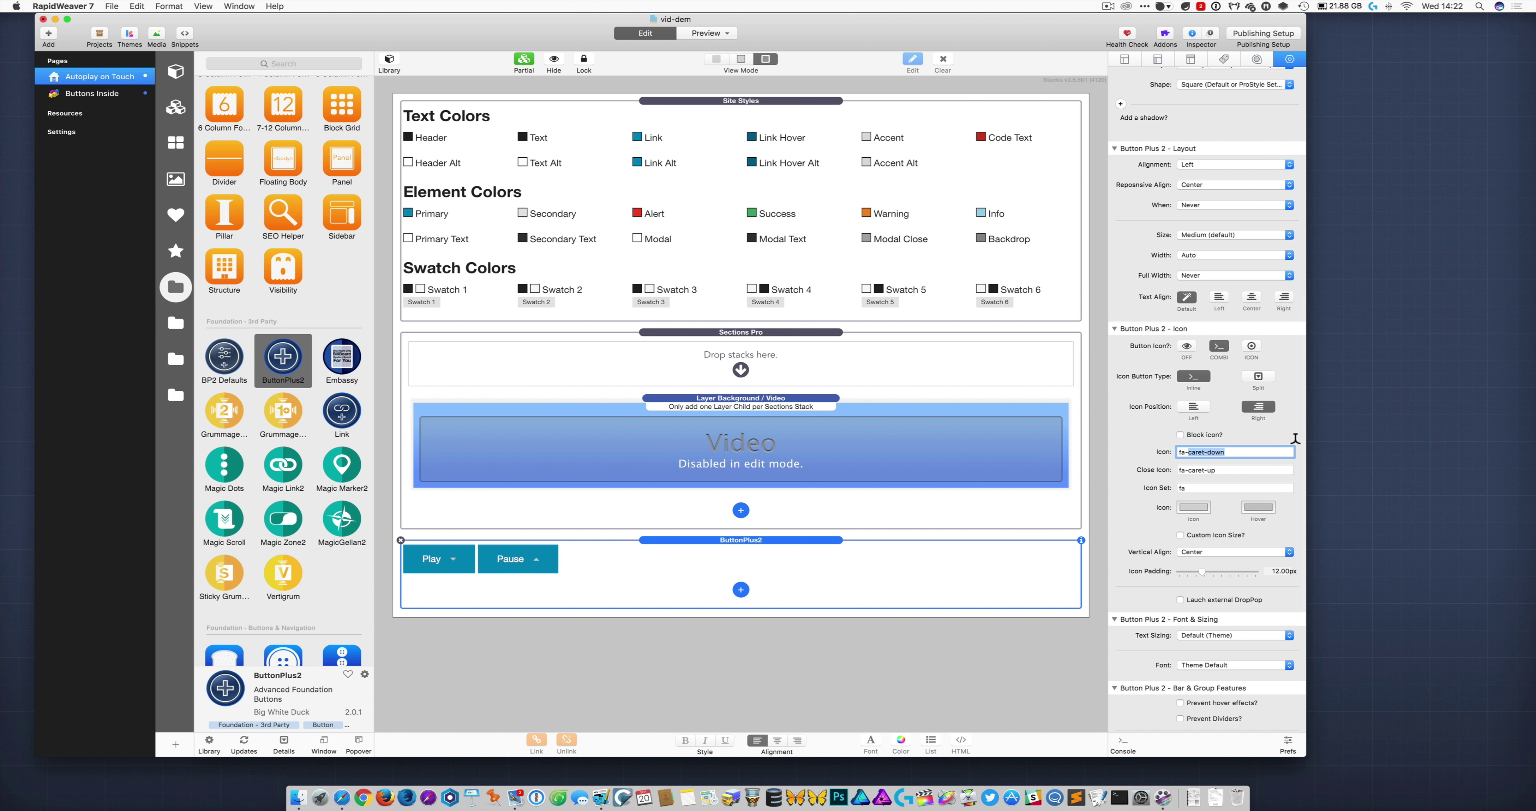
{"action": "type", "text": "play"}
{"action": "key", "text": "Return"}
{"action": "left_click_drag", "start_coordinate": [1188, 471], "coordinate": [1292, 465]}
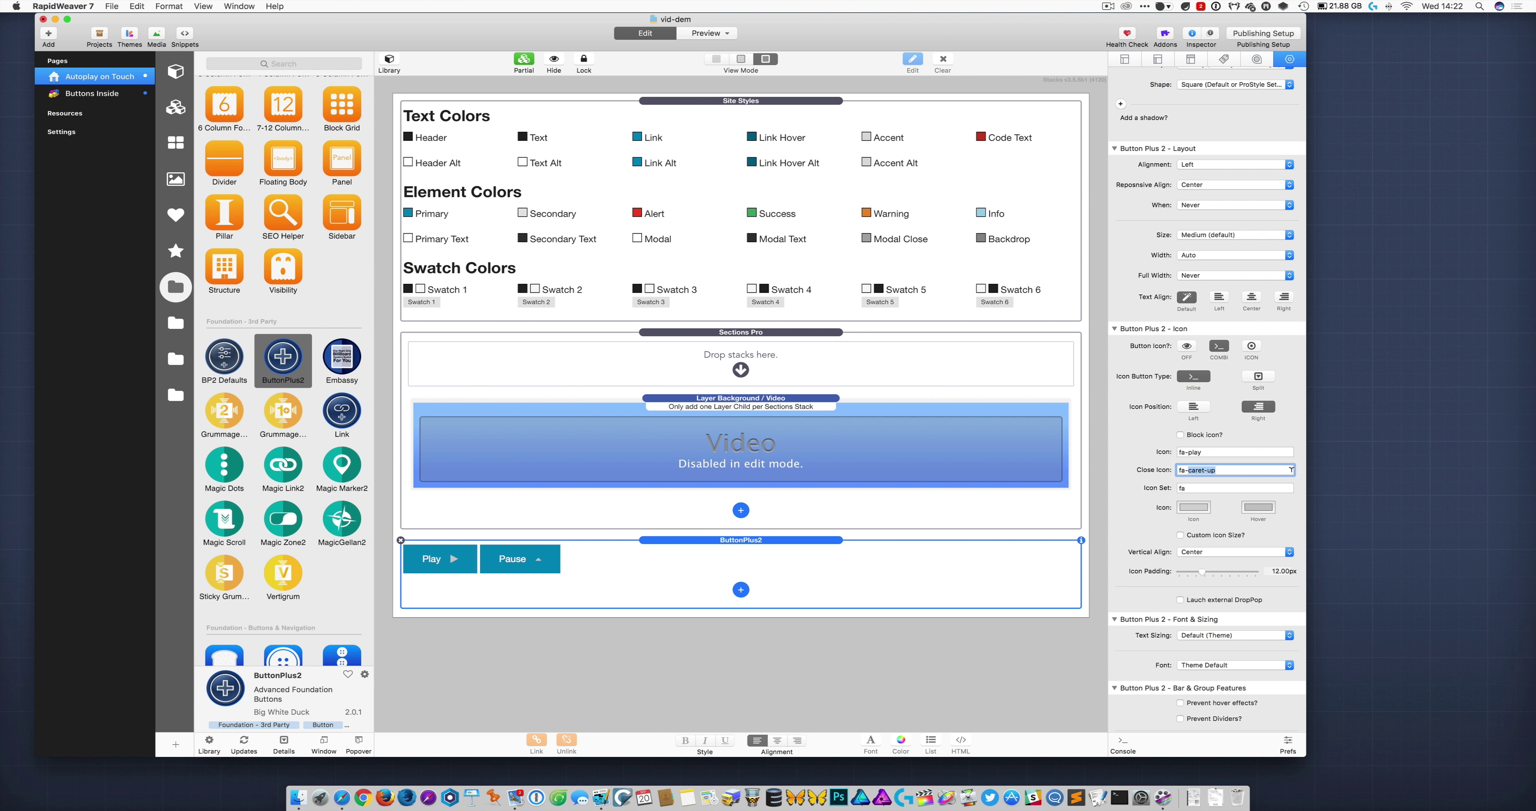
{"action": "type", "text": "pause"}
{"action": "key", "text": "Return"}
Tick 'Never display play button' on the Layer Background / Video stack
{"action": "left_click", "coordinate": [768, 400]}
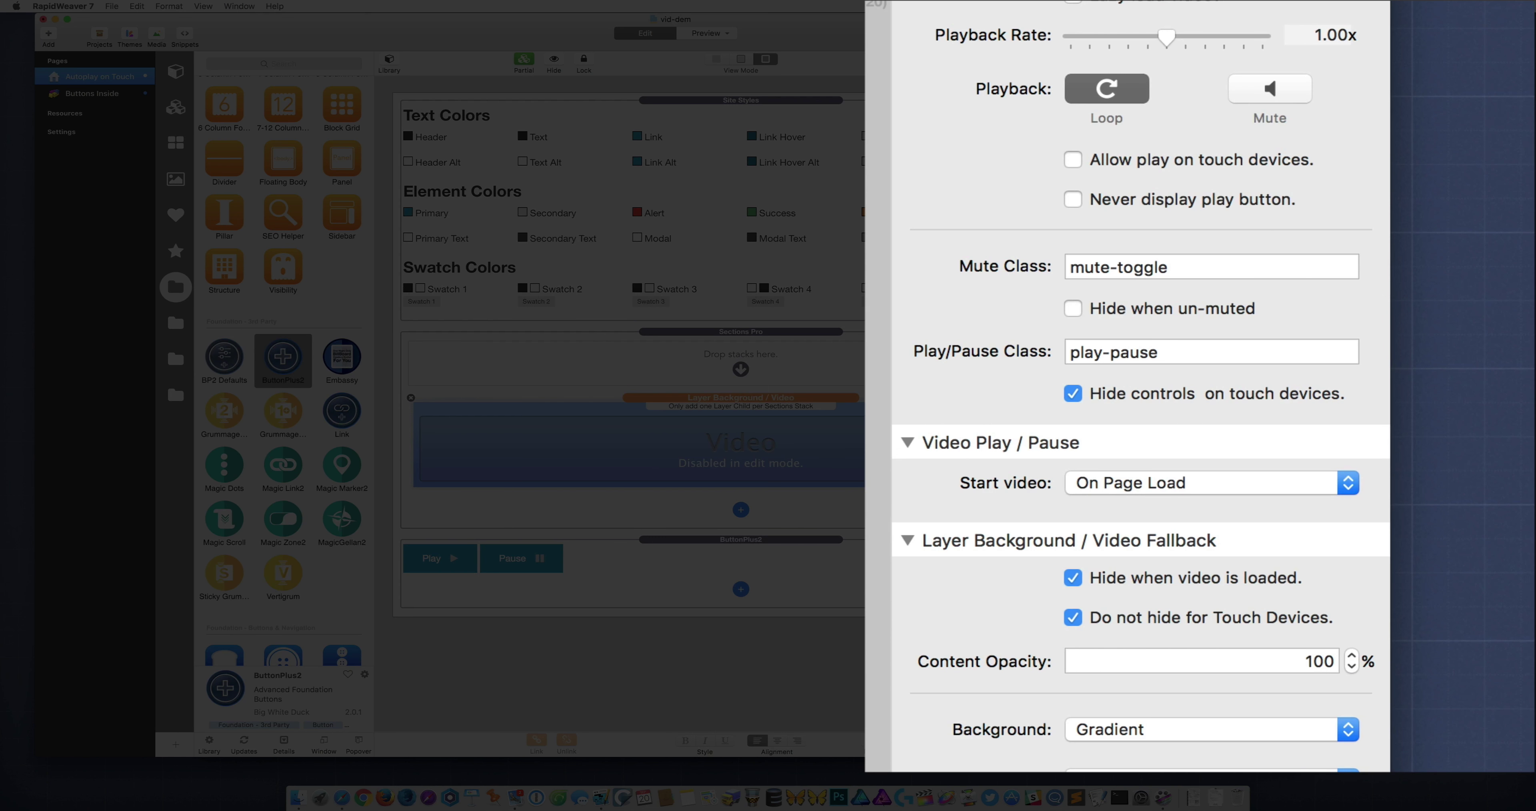
{"action": "scroll", "coordinate": [1205, 334], "scroll_direction": "up", "scroll_amount": 1}
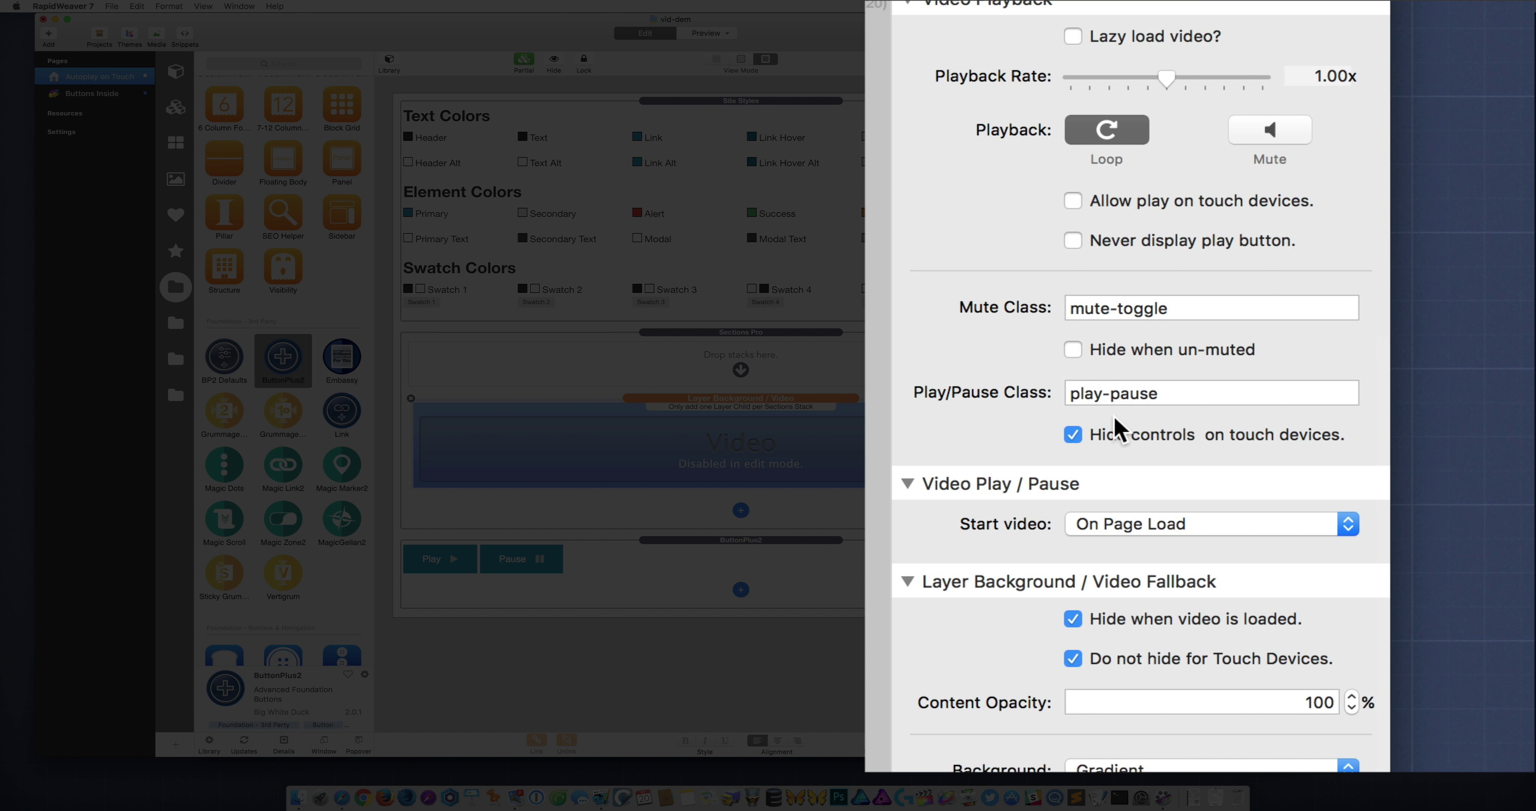
{"action": "left_click", "coordinate": [1163, 241]}
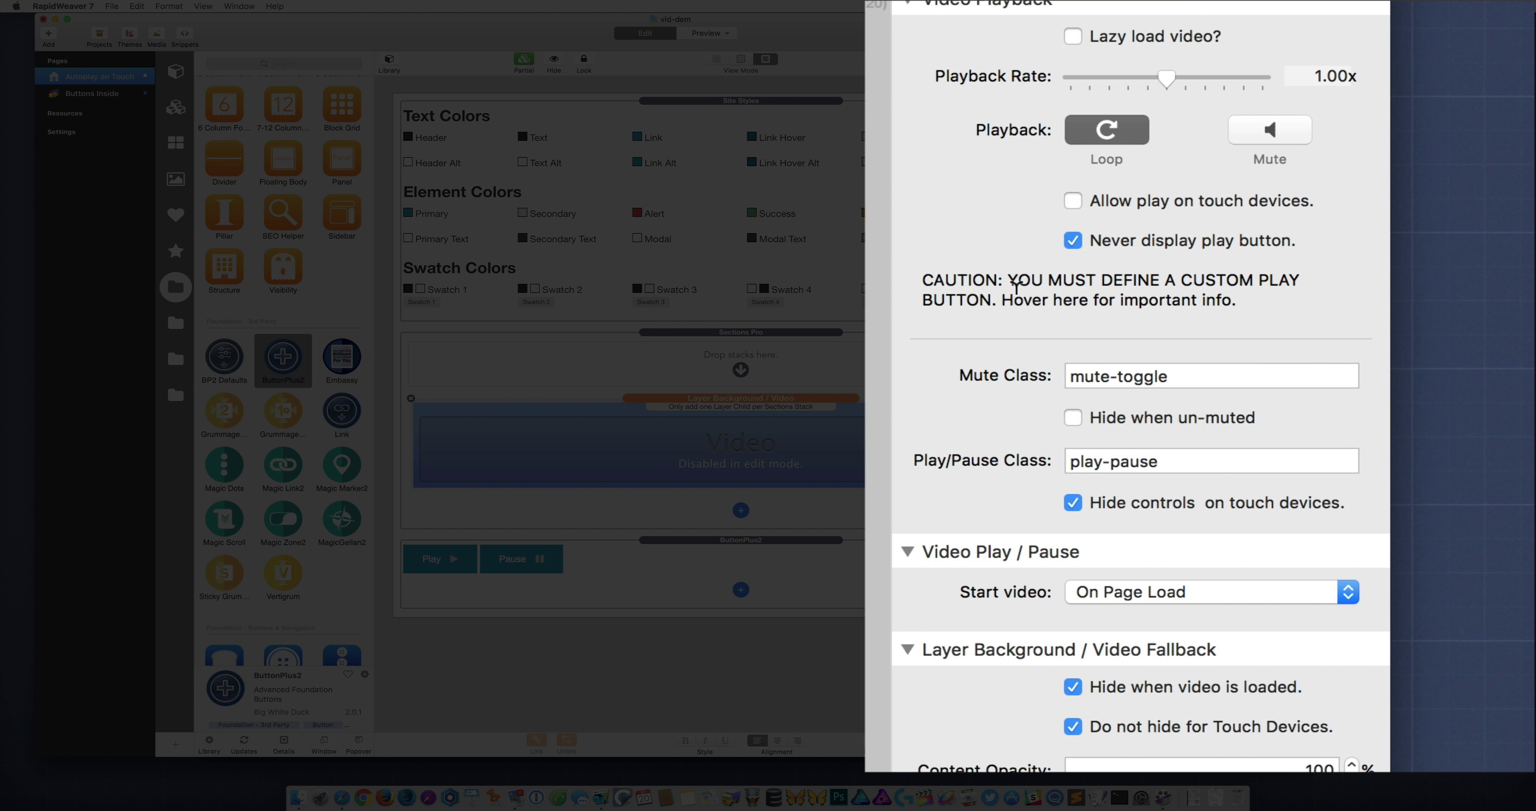
{"action": "mouse_move", "coordinate": [1071, 275]}
Preview the page, start and pause the video with the custom Play button, then close Safari
{"action": "key", "text": "super+alt+p"}
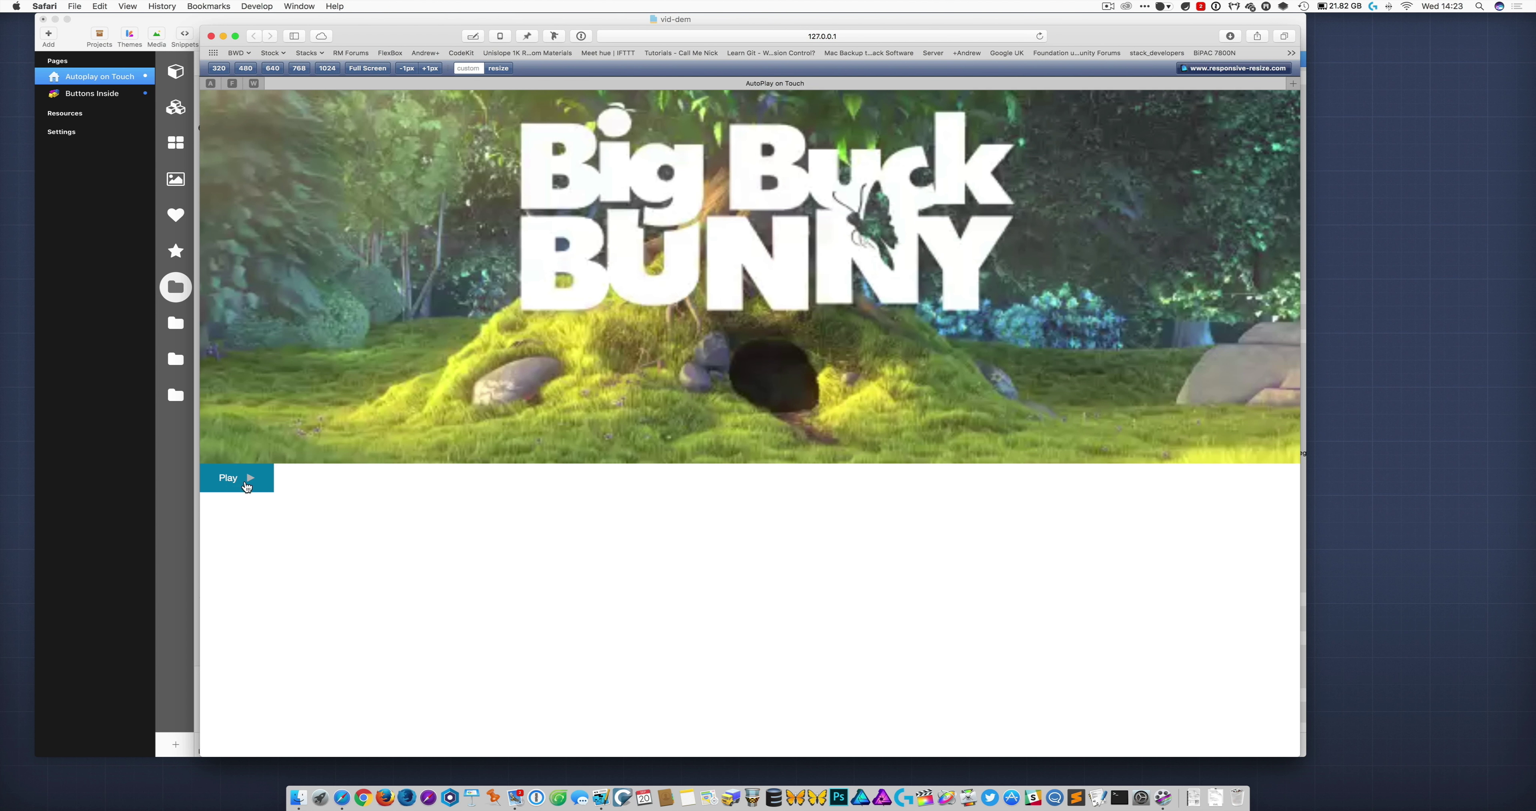
{"action": "left_click", "coordinate": [244, 484]}
{"action": "left_click", "coordinate": [241, 483]}
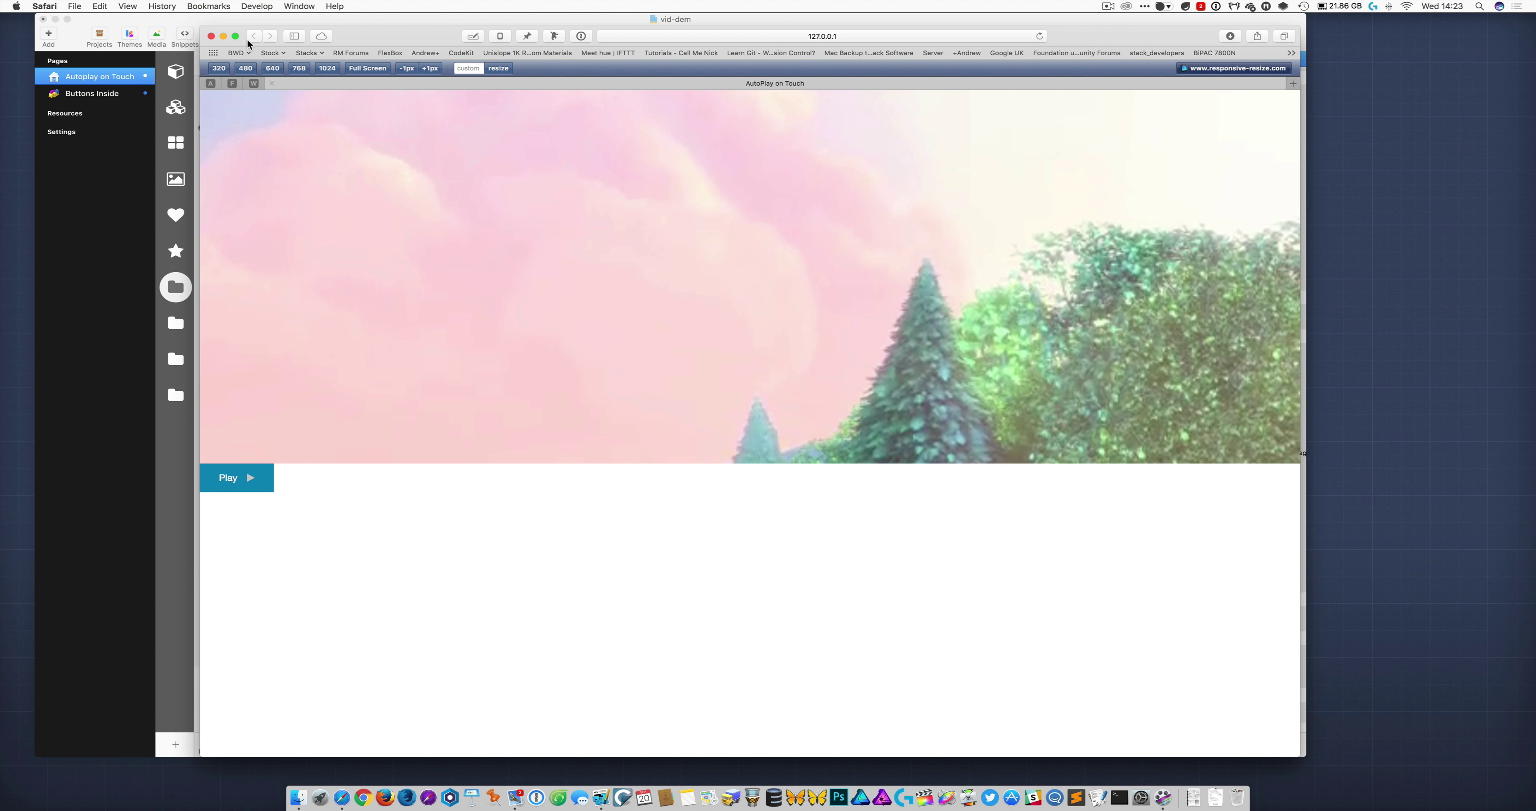
{"action": "left_click", "coordinate": [211, 36]}
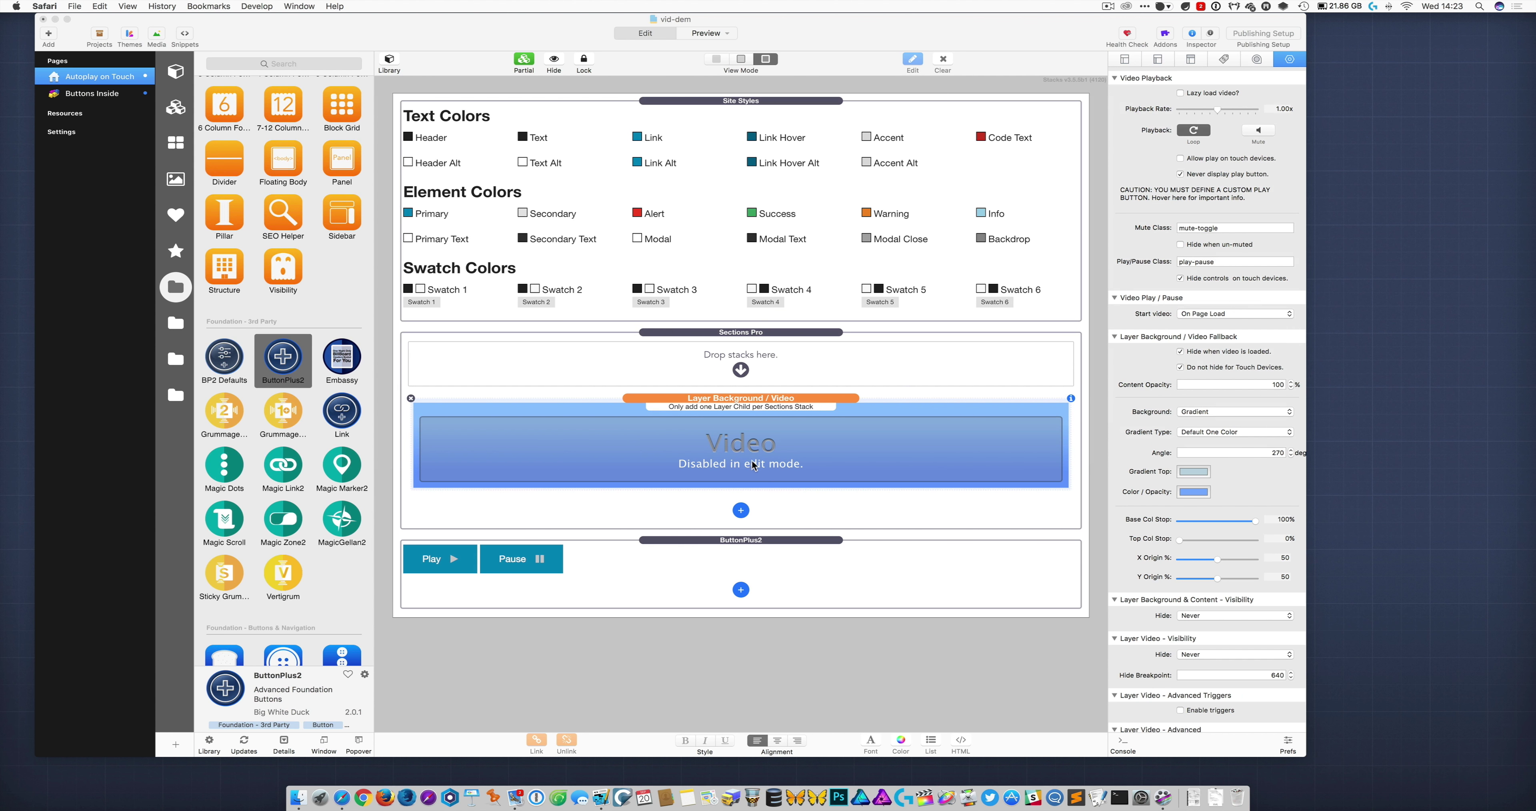
Switch back to RapidWeaver and open the Buttons Inside page from the Pages list
{"action": "left_click", "coordinate": [819, 463]}
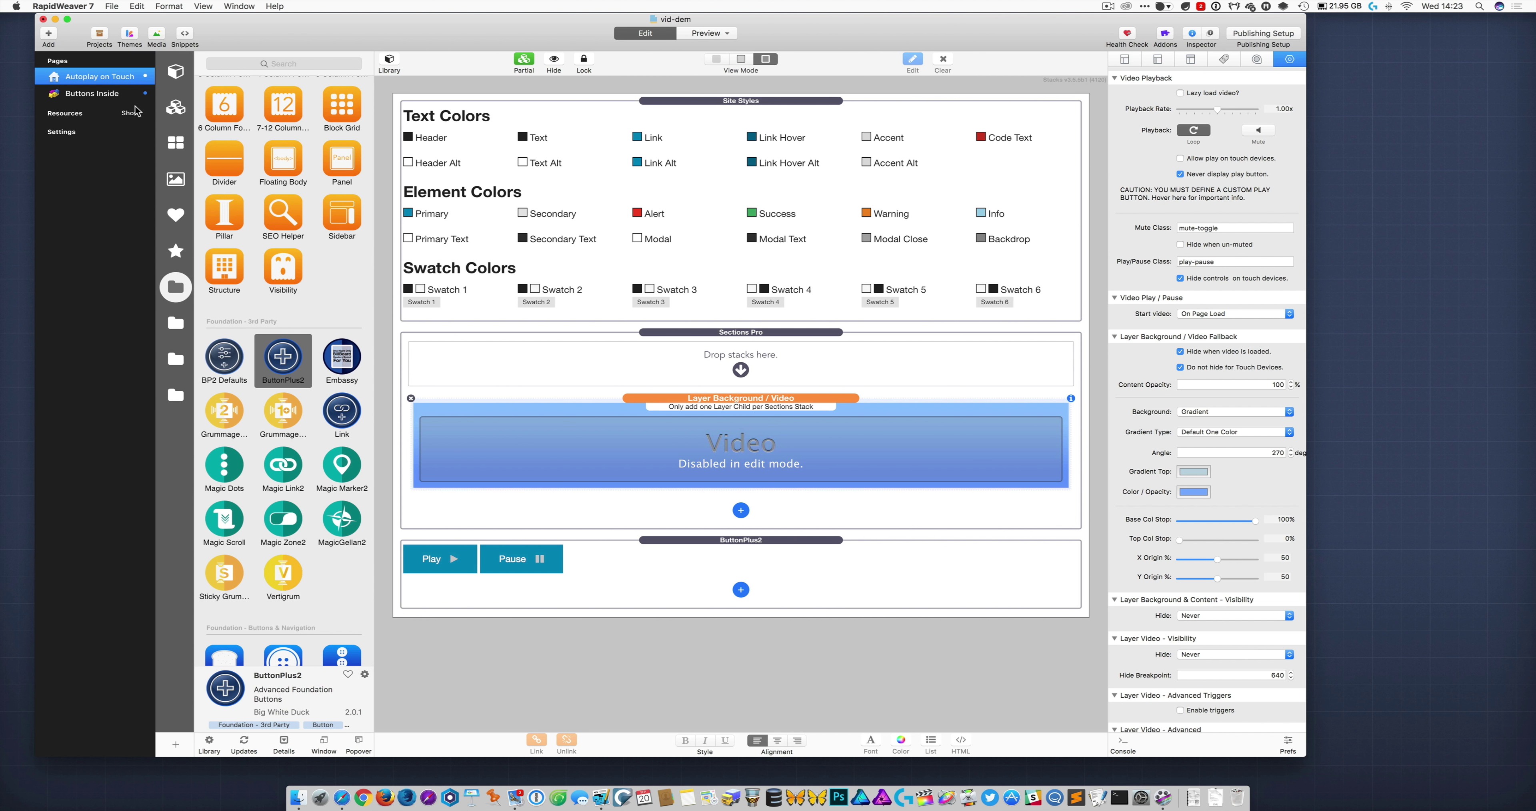
{"action": "left_click", "coordinate": [92, 93]}
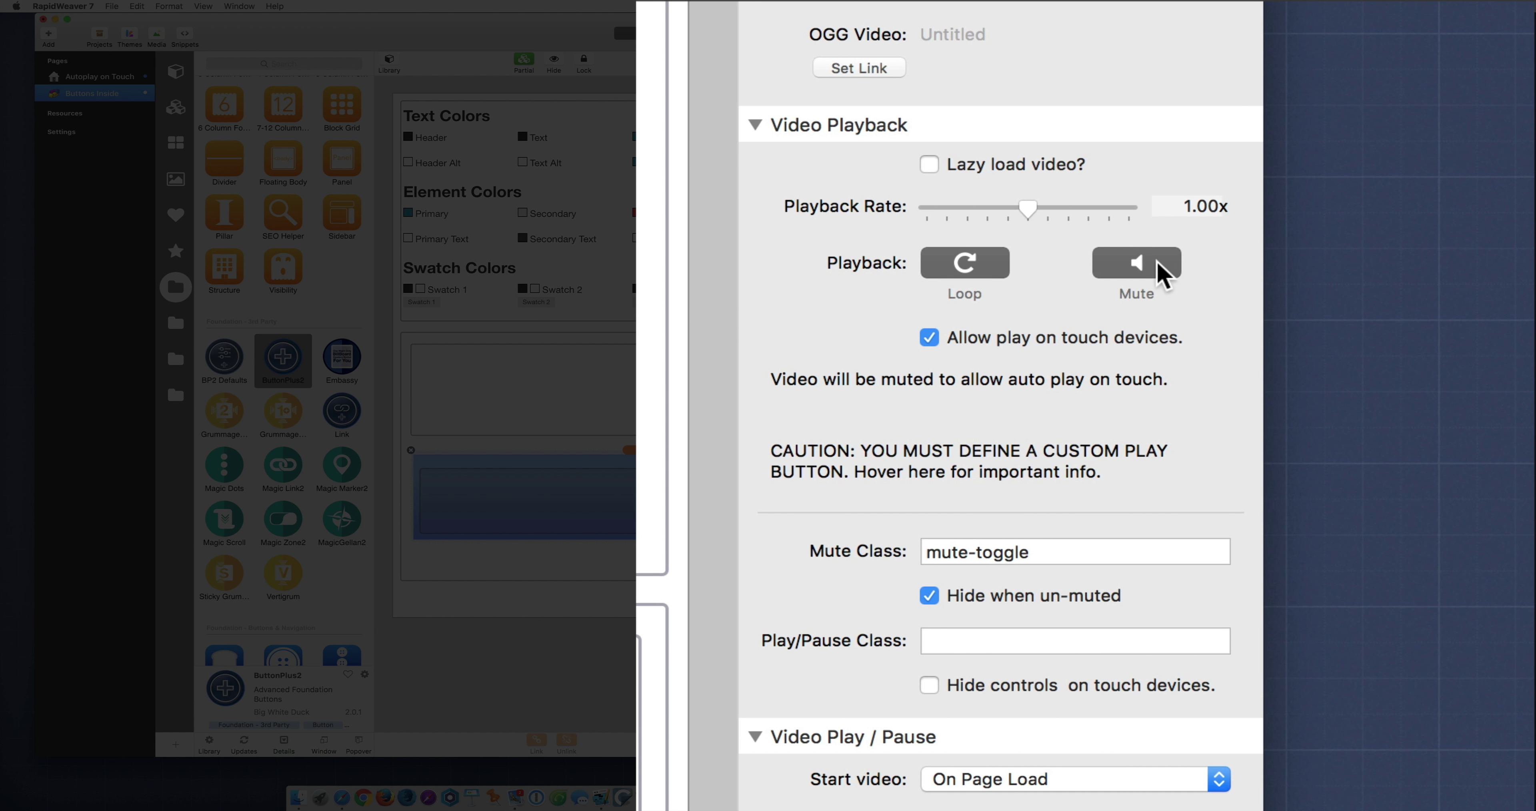
{"action": "mouse_move", "coordinate": [1008, 337]}
{"action": "left_click_drag", "start_coordinate": [926, 552], "coordinate": [1258, 587]}
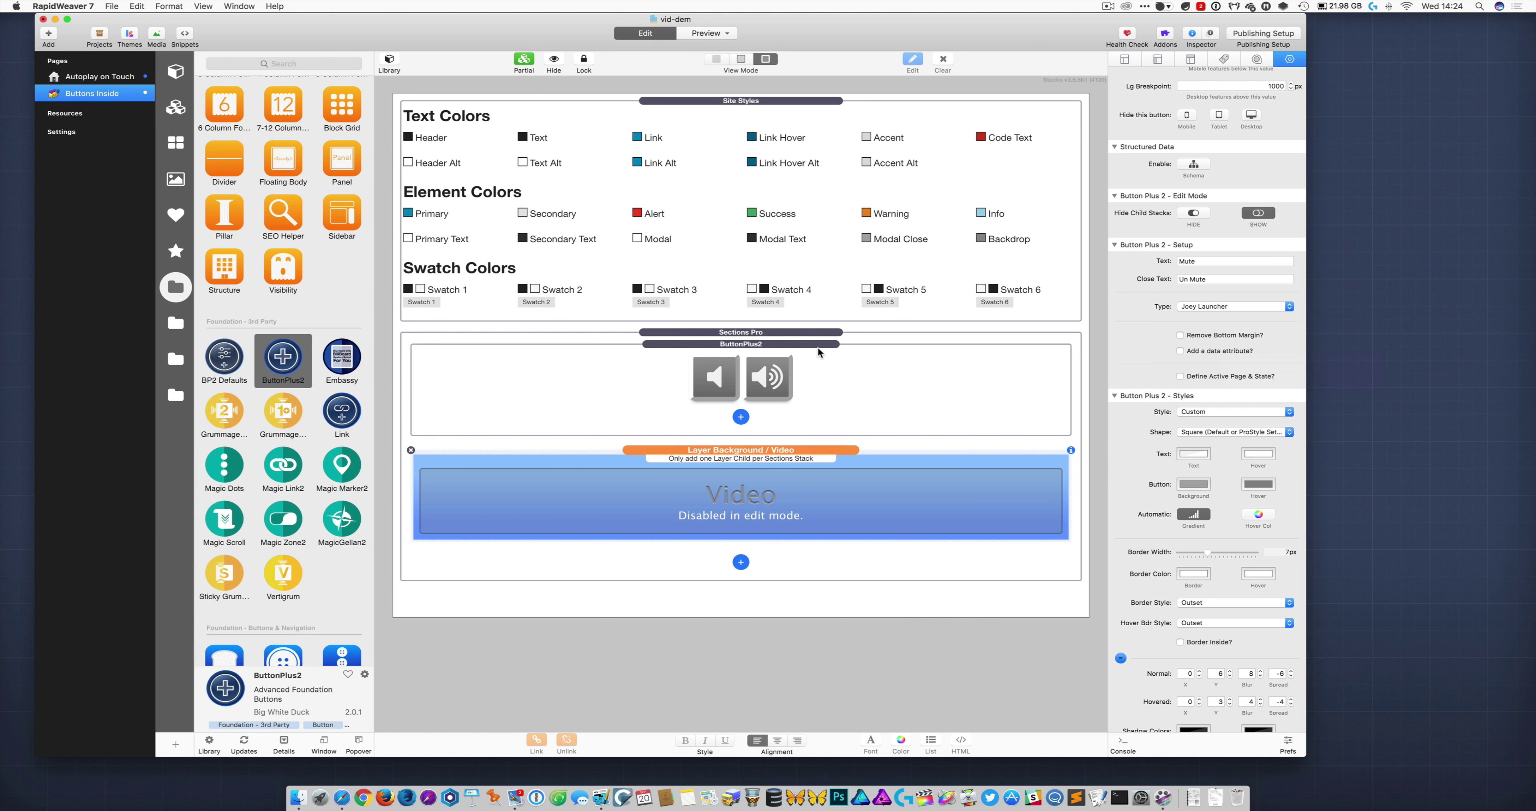
{"action": "left_click", "coordinate": [818, 347]}
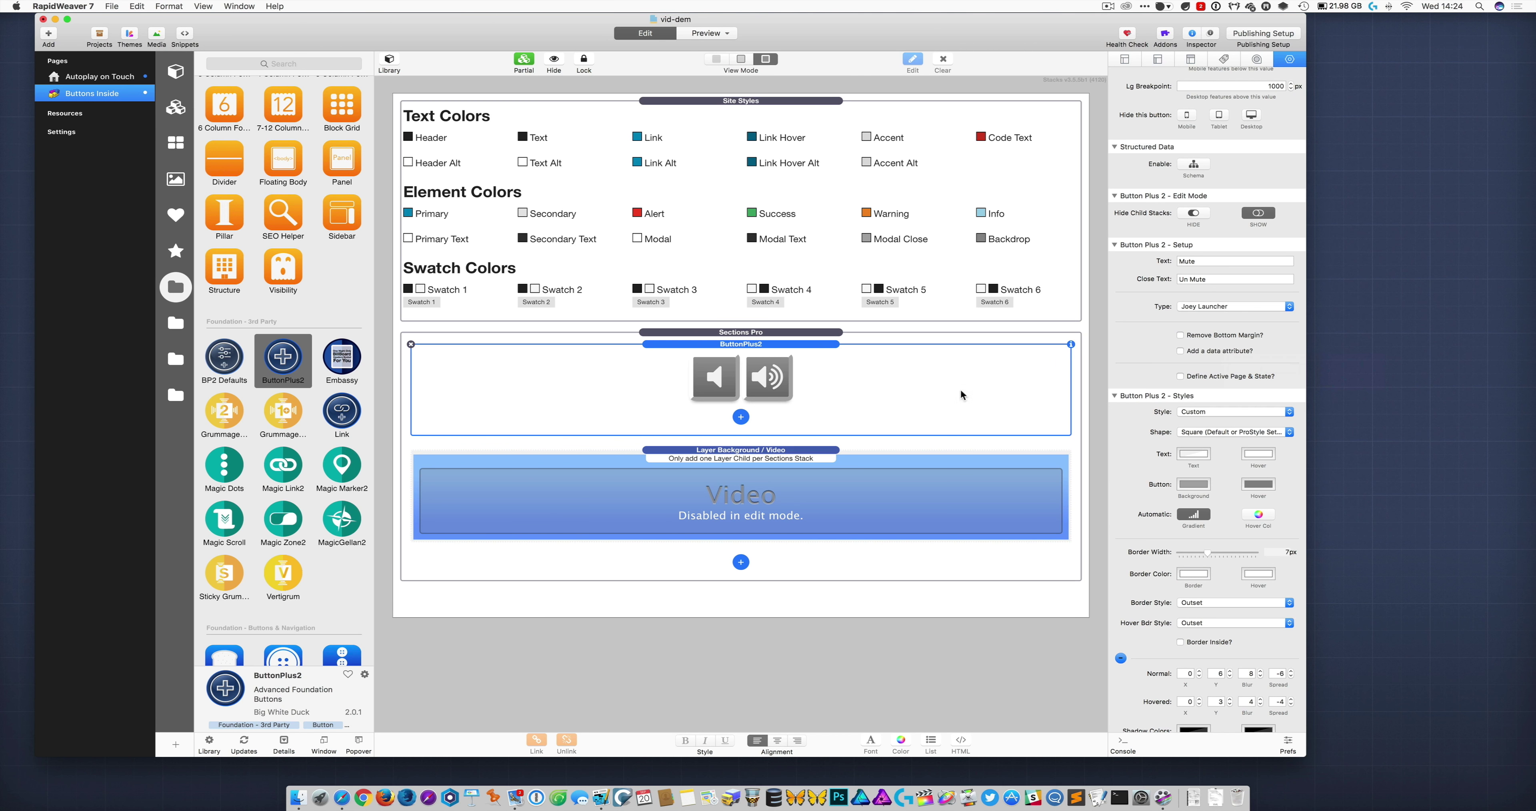
{"action": "scroll", "coordinate": [1217, 259], "scroll_direction": "up", "scroll_amount": 1}
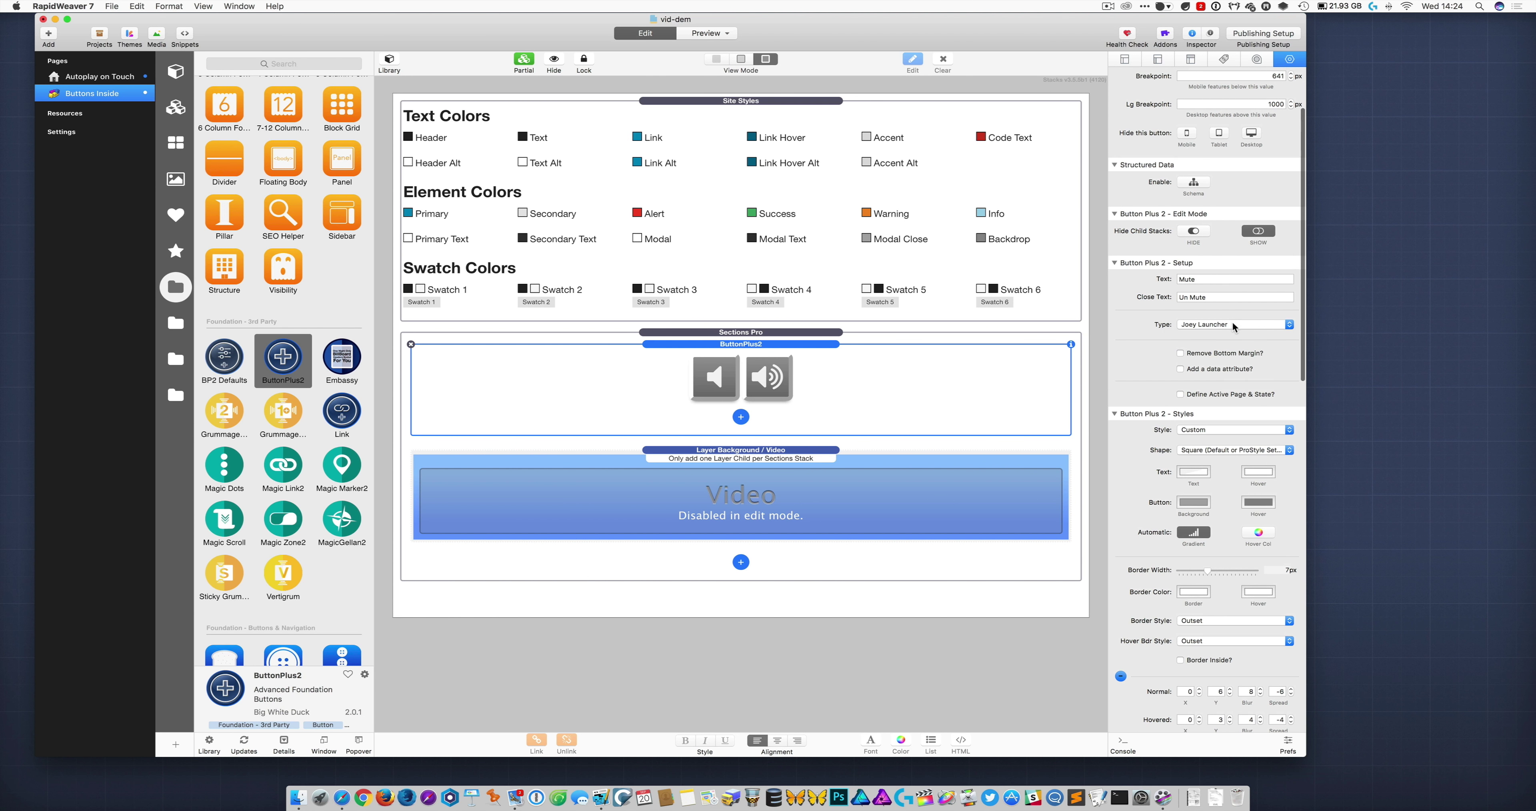
{"action": "left_click", "coordinate": [1234, 326]}
{"action": "left_click", "coordinate": [1151, 332]}
{"action": "scroll", "coordinate": [1155, 511], "scroll_direction": "down", "scroll_amount": 1}
{"action": "scroll", "coordinate": [1155, 511], "scroll_direction": "down", "scroll_amount": 5}
{"action": "scroll", "coordinate": [1154, 510], "scroll_direction": "down", "scroll_amount": 5}
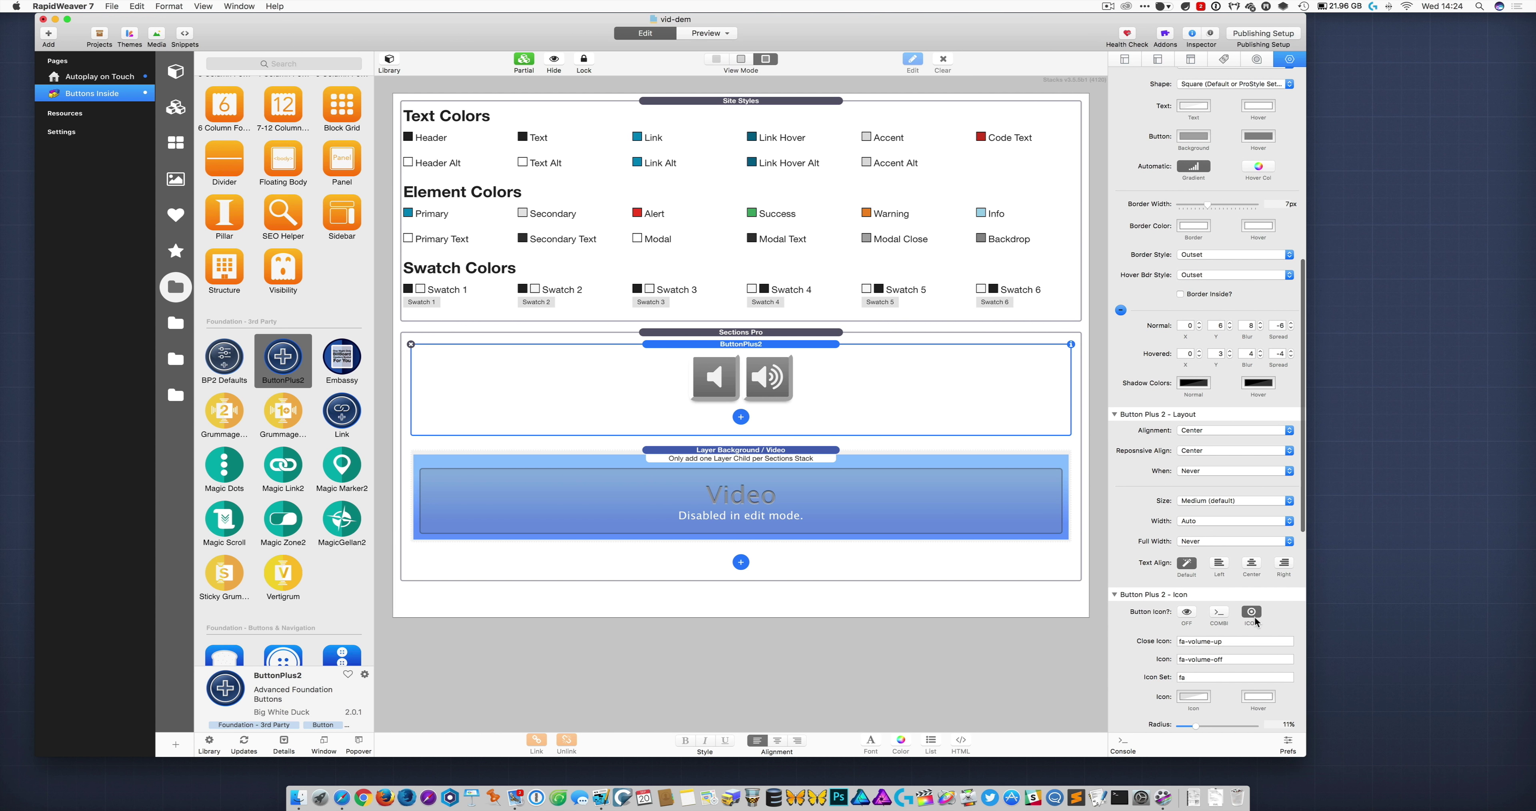
{"action": "scroll", "coordinate": [1255, 619], "scroll_direction": "down", "scroll_amount": 3}
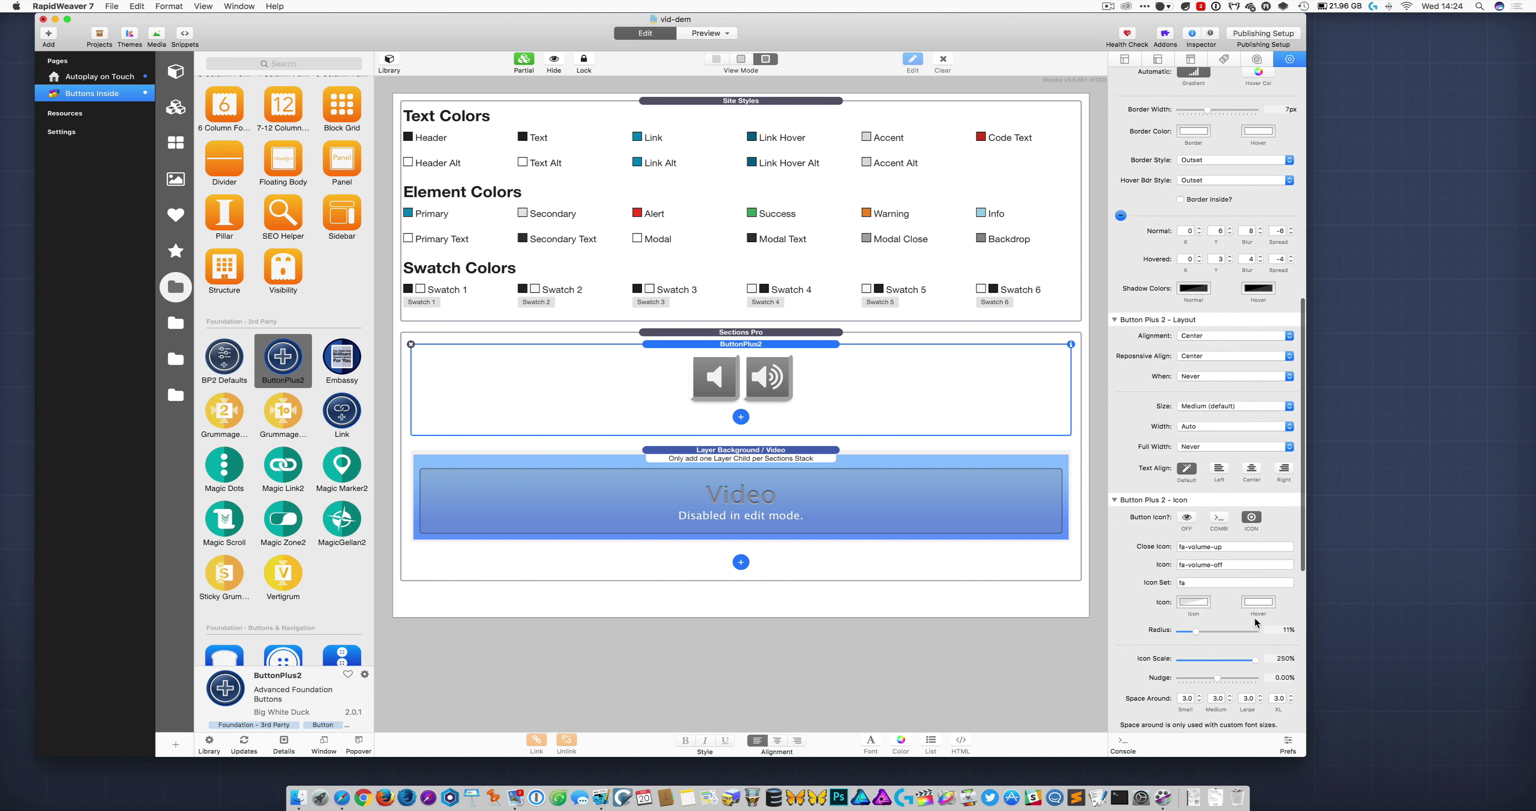
{"action": "scroll", "coordinate": [1255, 619], "scroll_direction": "down", "scroll_amount": 2}
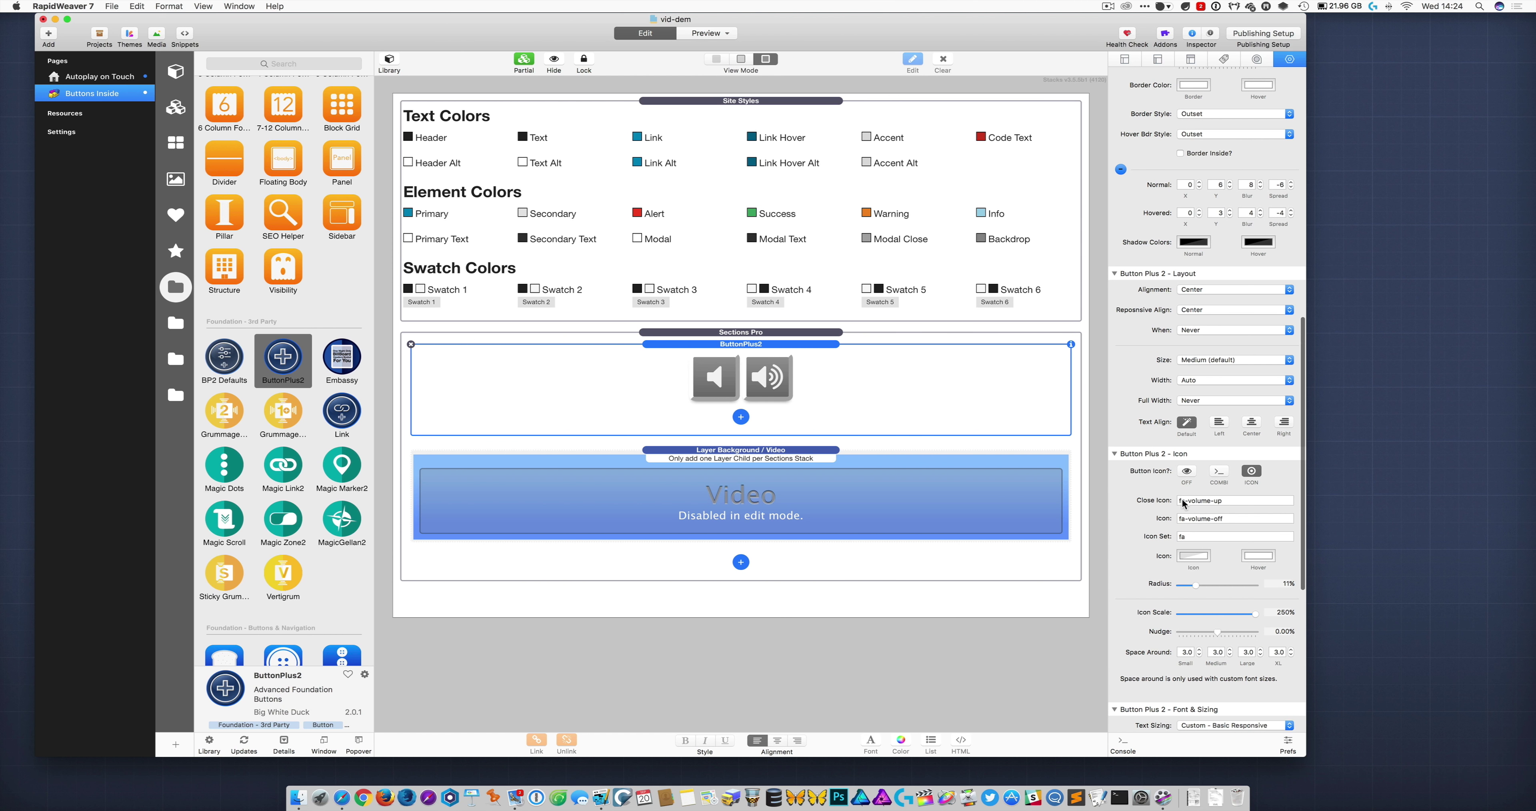
{"action": "scroll", "coordinate": [1222, 631], "scroll_direction": "down", "scroll_amount": 10}
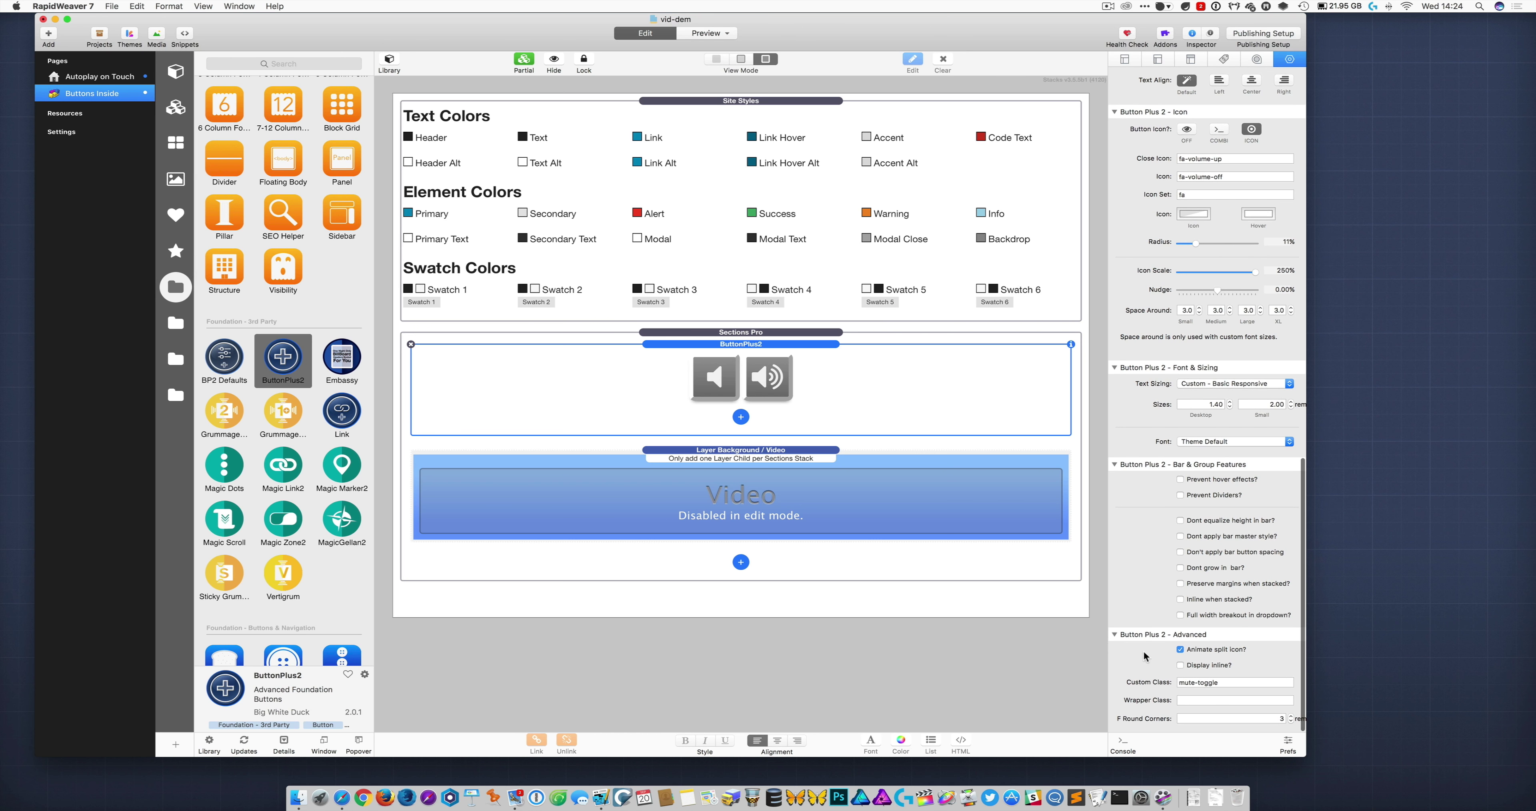
{"action": "triple_click", "coordinate": [1214, 682]}
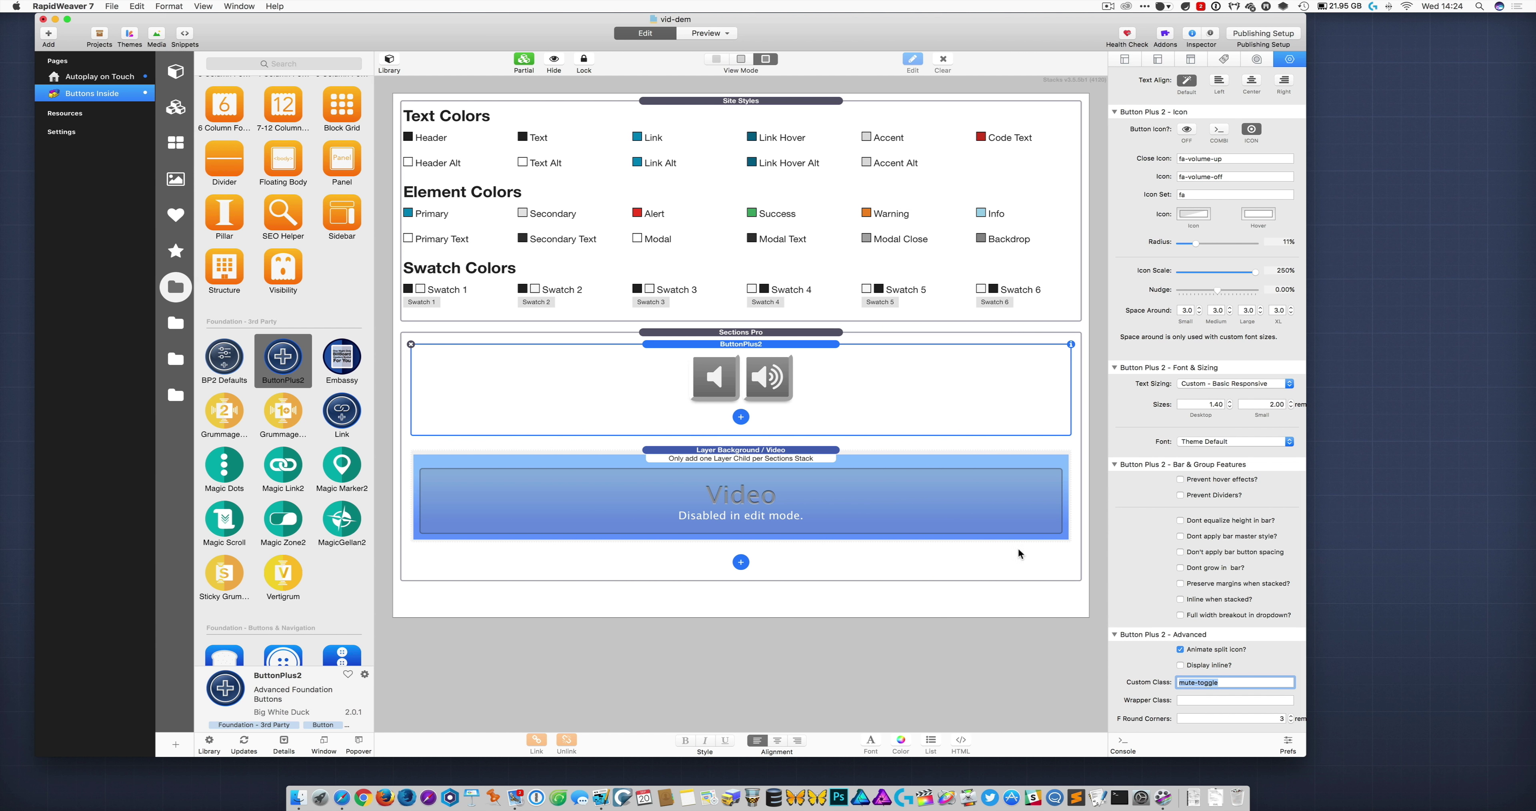
{"action": "left_click", "coordinate": [798, 457]}
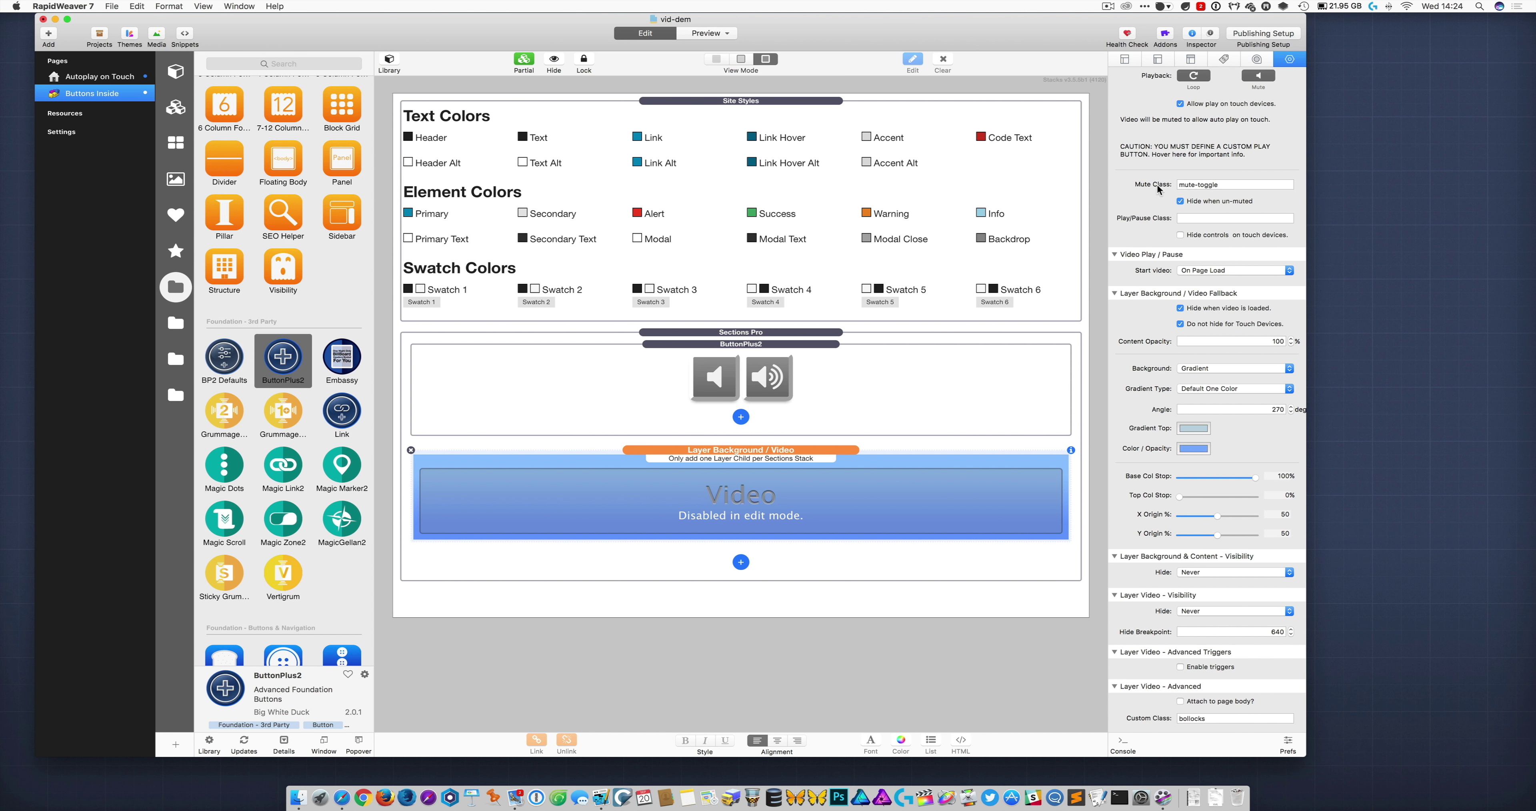
Untick 'Hide when un-muted' under Mute Class so the mute button stays visible after un-muting
{"action": "mouse_move", "coordinate": [1148, 190]}
{"action": "left_click", "coordinate": [1181, 202]}
{"action": "scroll", "coordinate": [1242, 179], "scroll_direction": "up", "scroll_amount": 3}
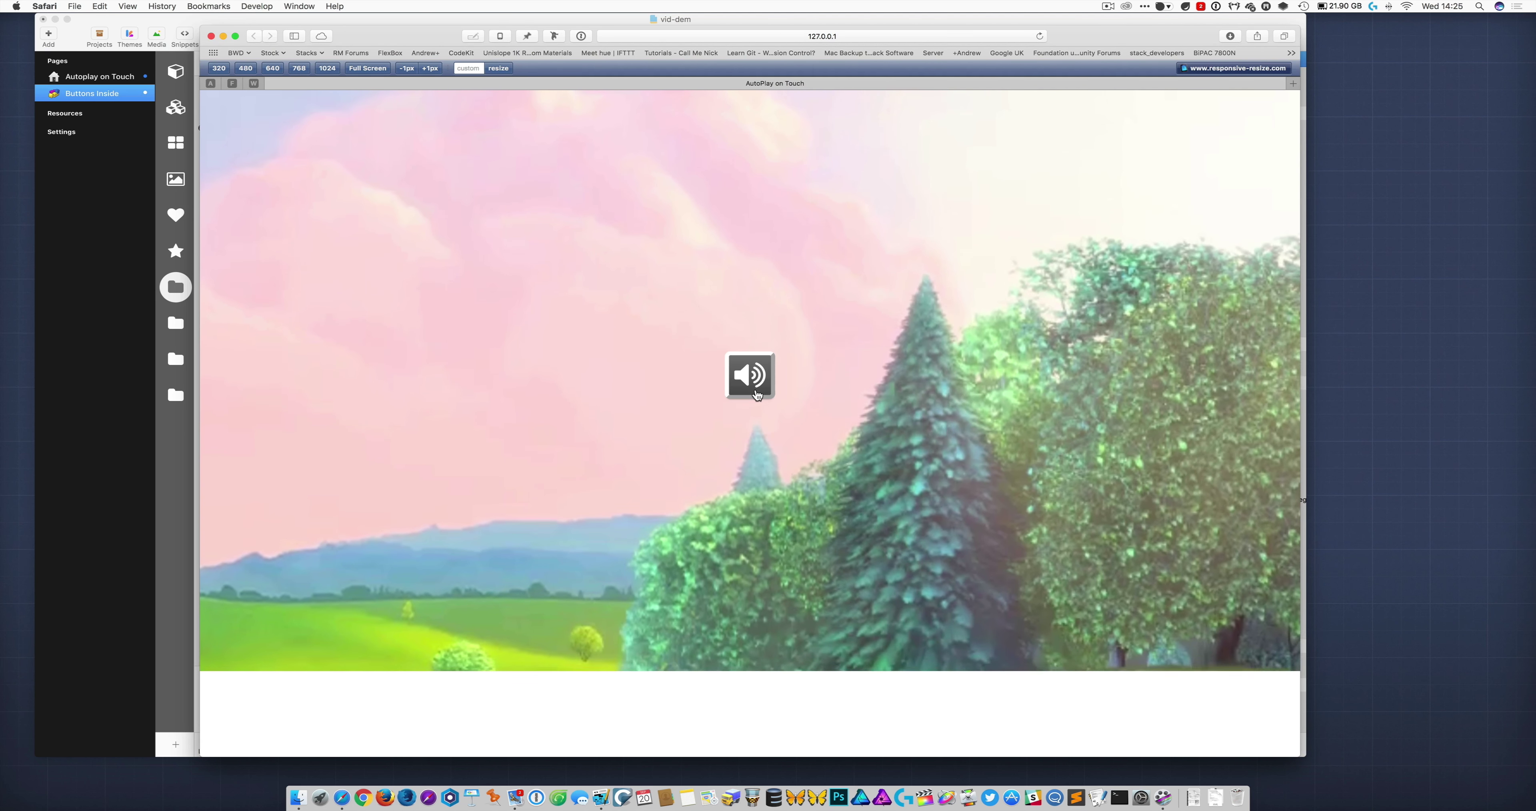
{"action": "left_click", "coordinate": [756, 392]}
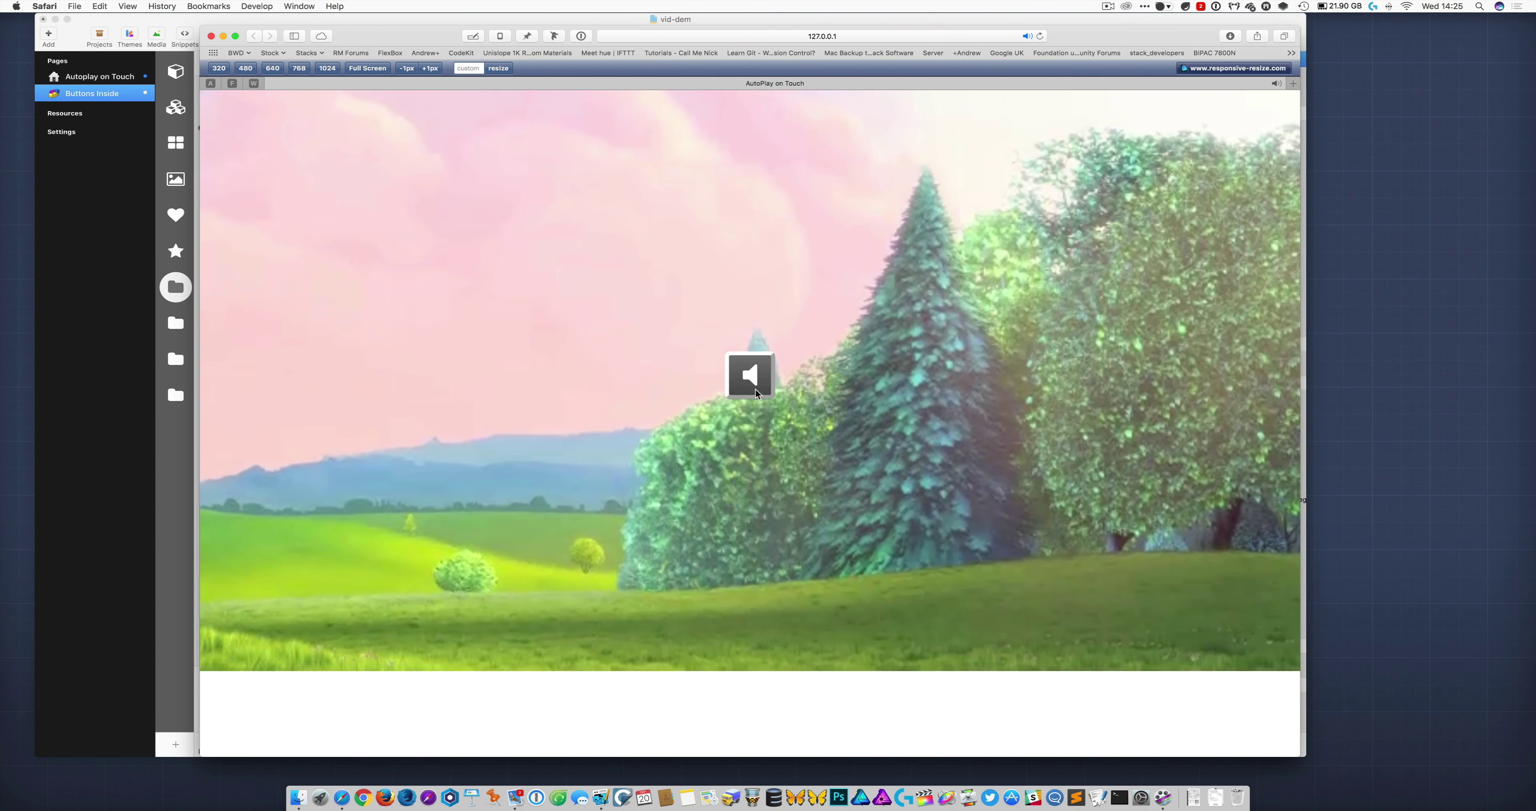
{"action": "left_click", "coordinate": [755, 389]}
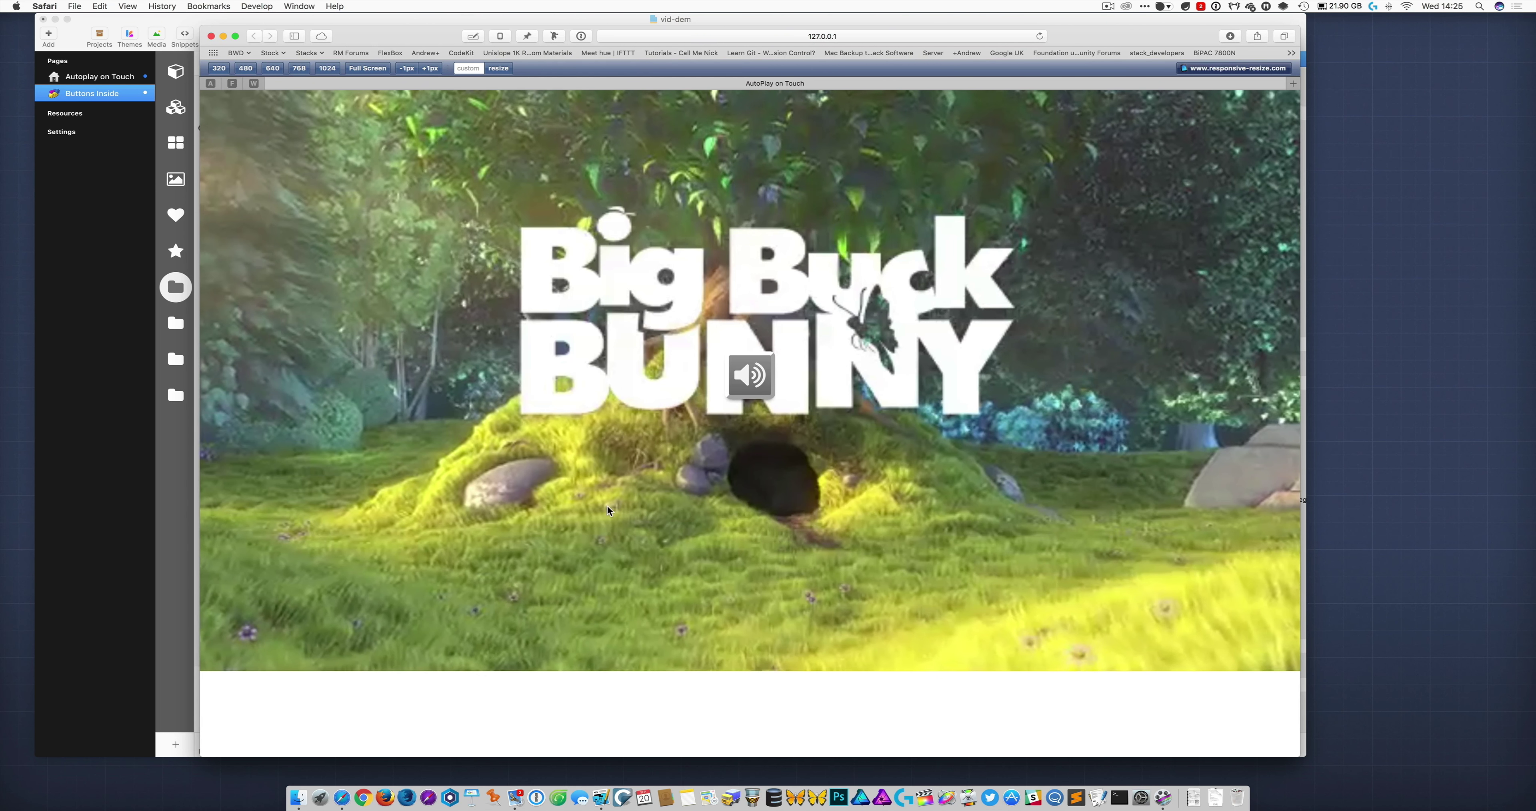
Back in RapidWeaver, re-tick 'Hide when un-muted' for the video stack and preview the page
{"action": "left_click", "coordinate": [998, 18]}
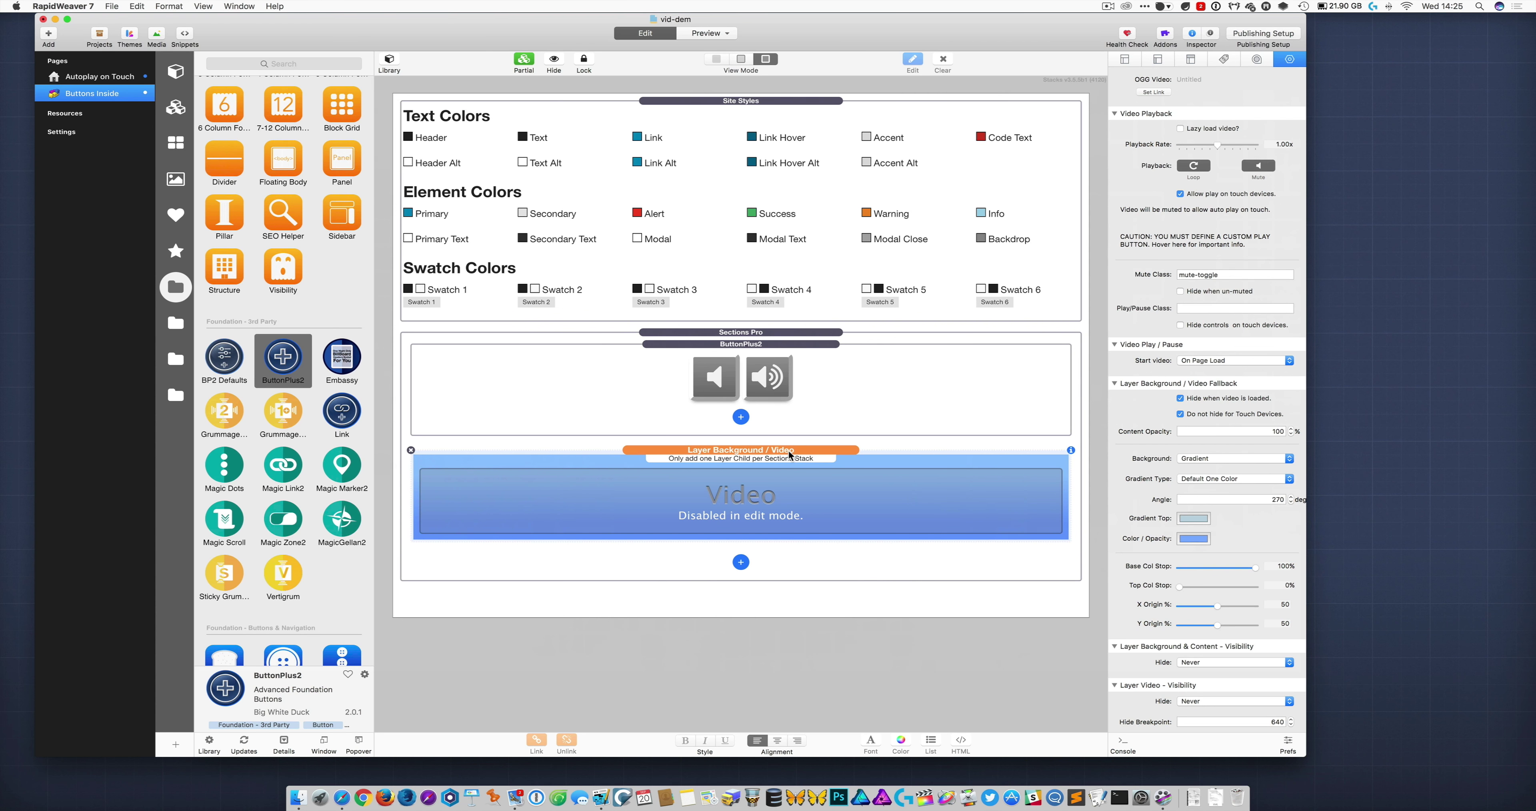
{"action": "scroll", "coordinate": [1228, 356], "scroll_direction": "down", "scroll_amount": 2}
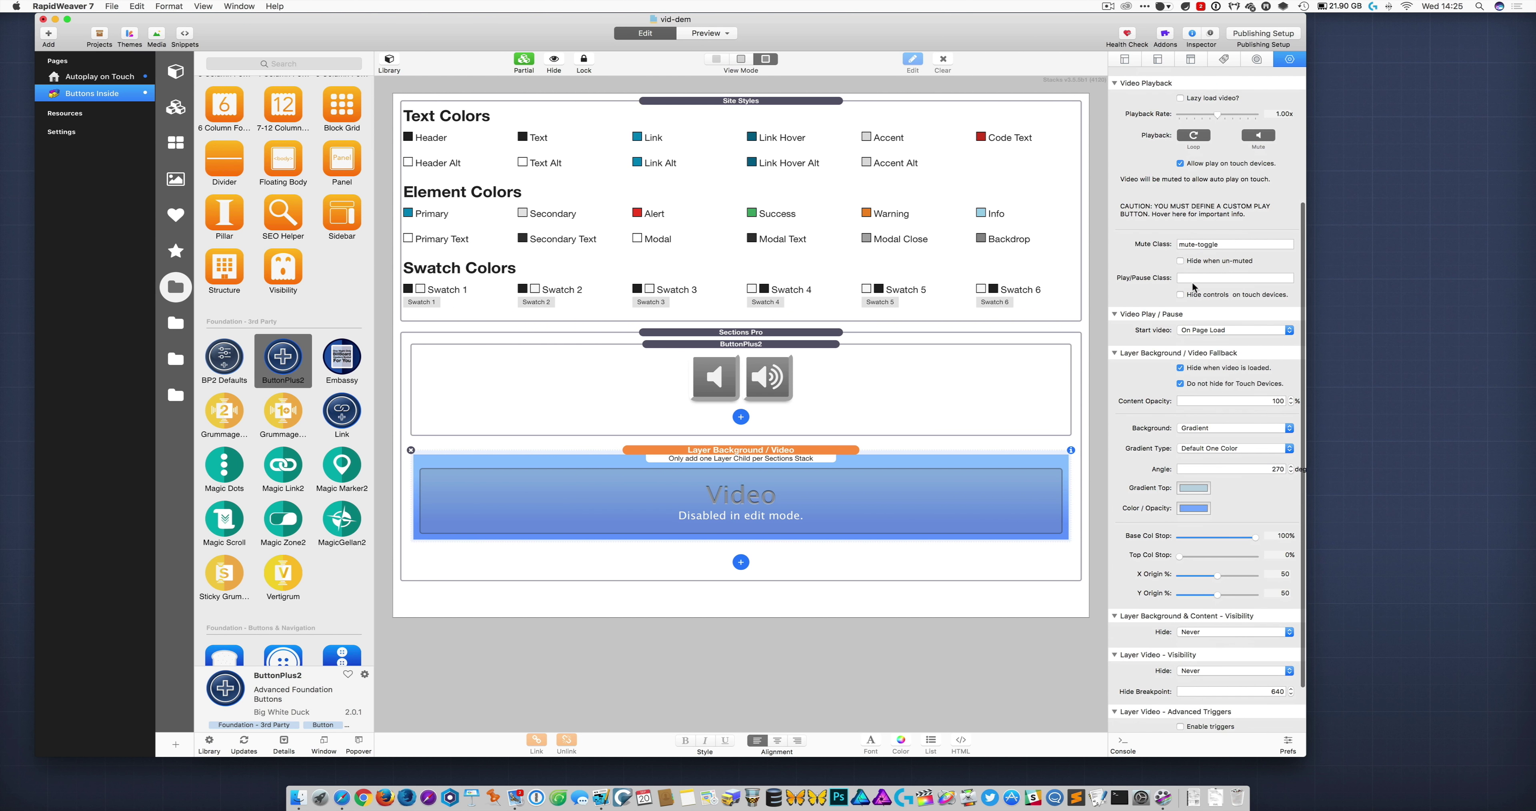
{"action": "left_click", "coordinate": [1181, 261]}
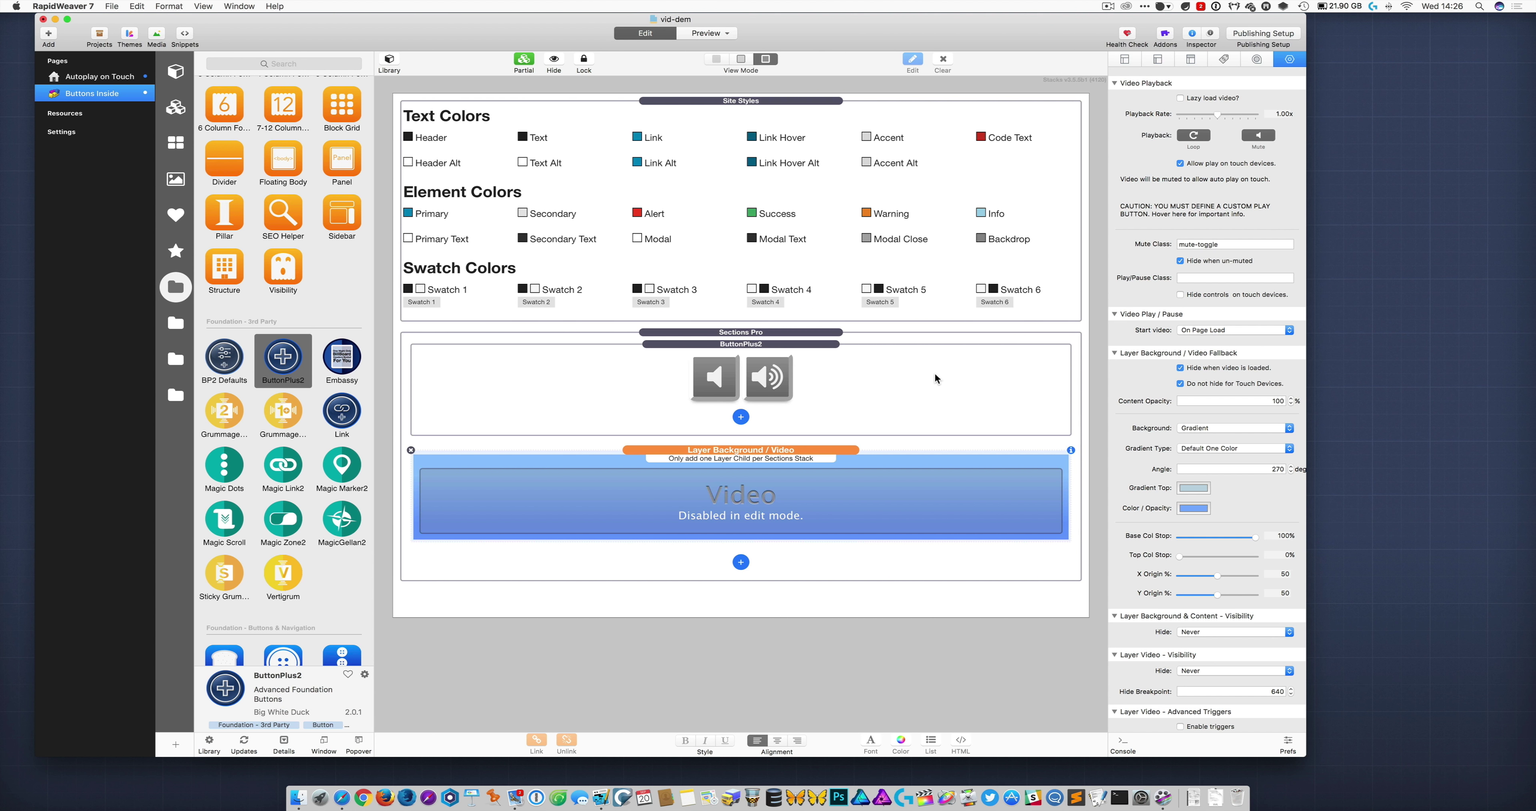
{"action": "key", "text": "ctrl+alt+p"}
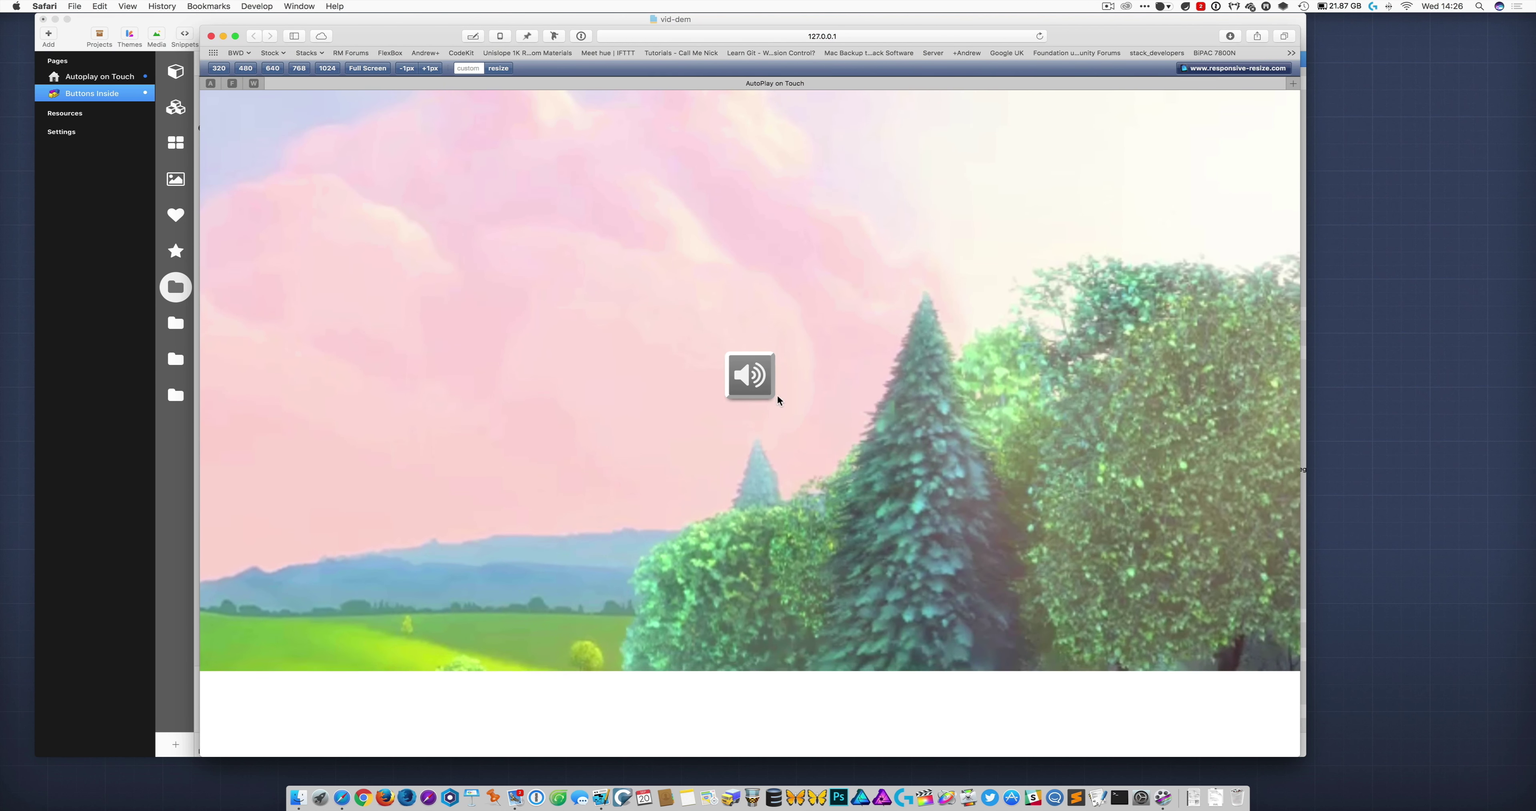
Un-mute the video in Safari to confirm the speaker button hides, then close the preview
{"action": "left_click", "coordinate": [763, 386]}
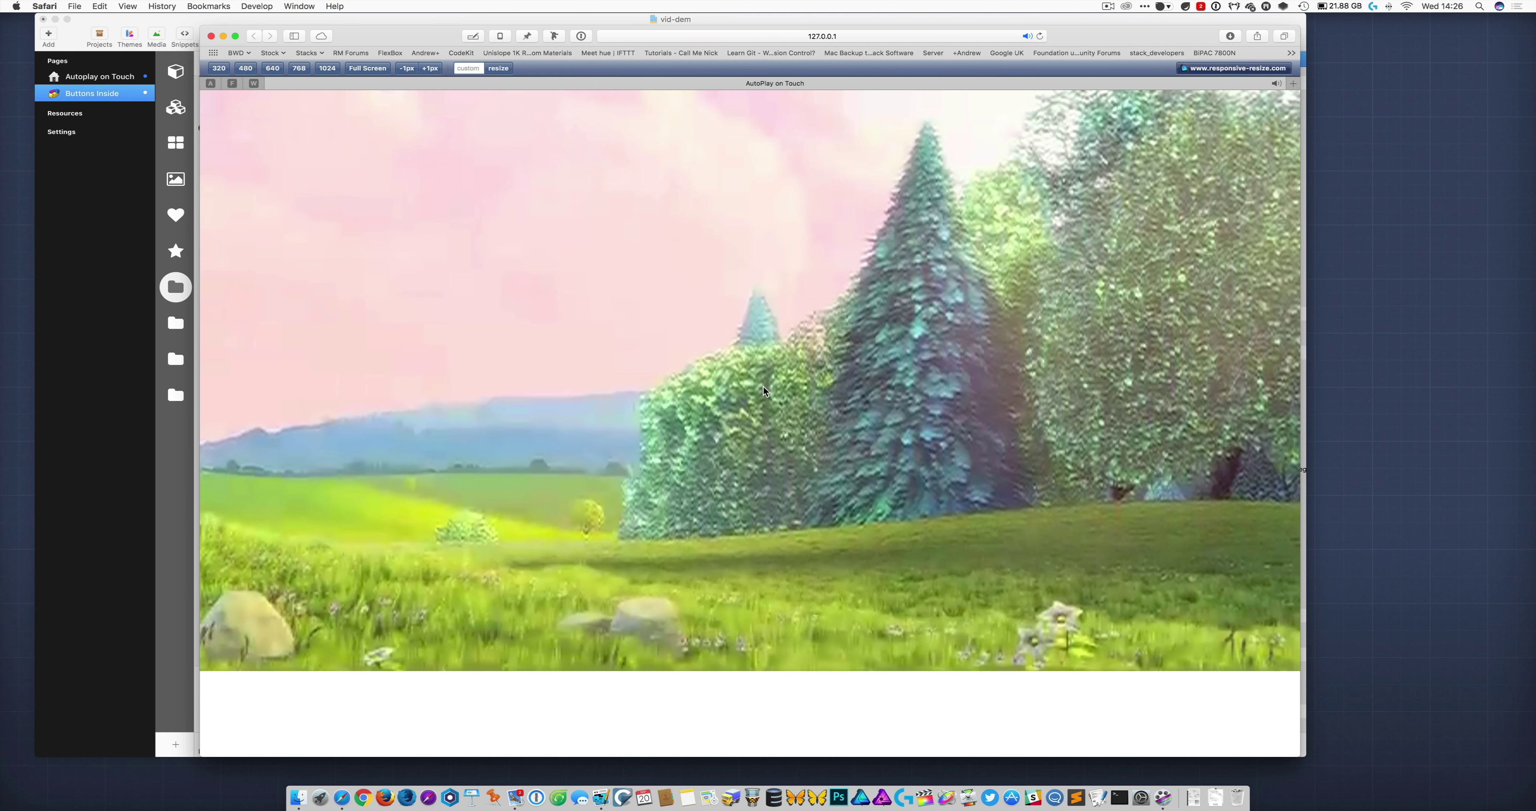
{"action": "left_click", "coordinate": [211, 37]}
{"action": "left_click", "coordinate": [859, 379]}
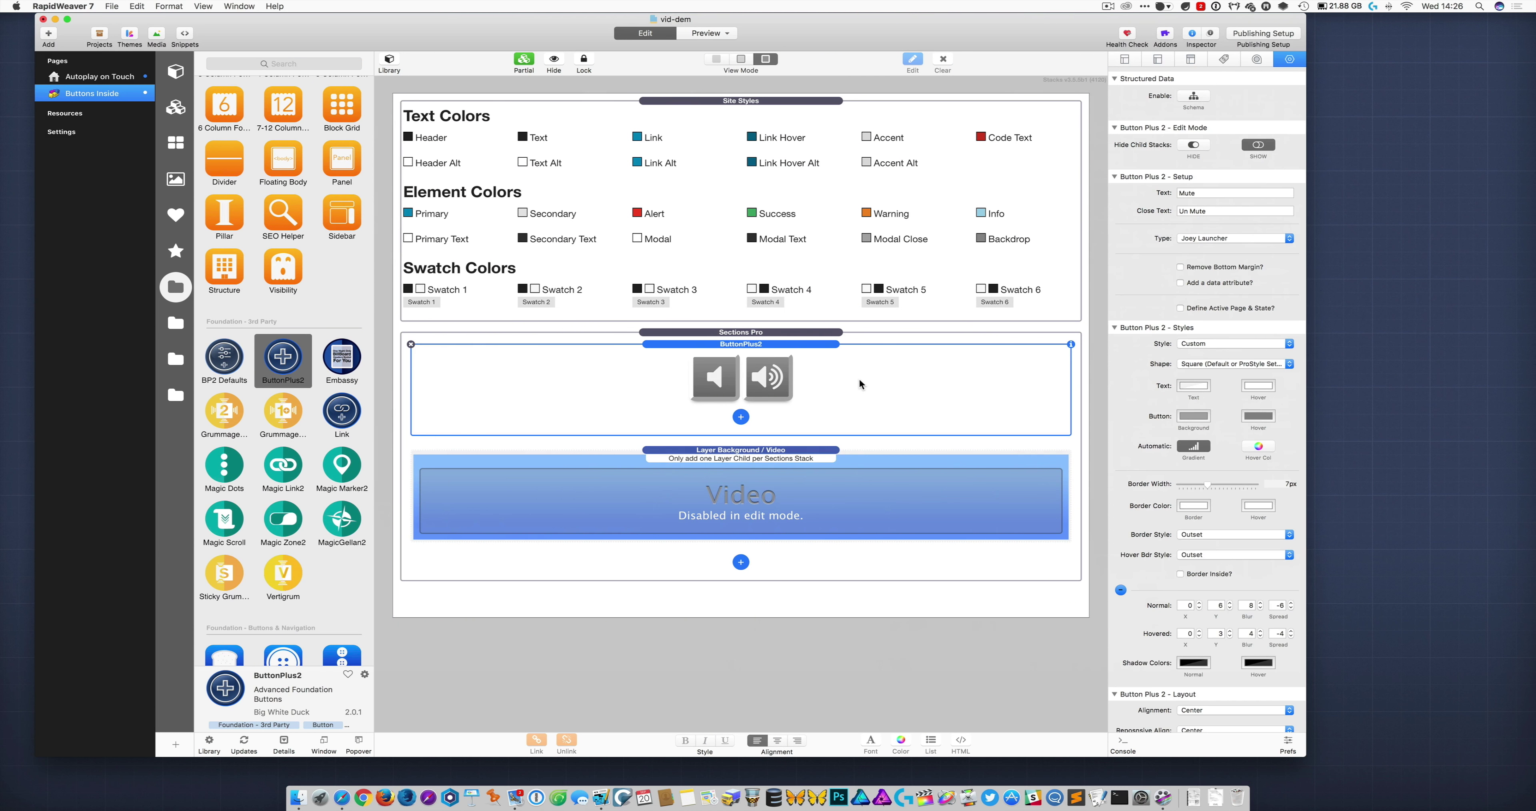